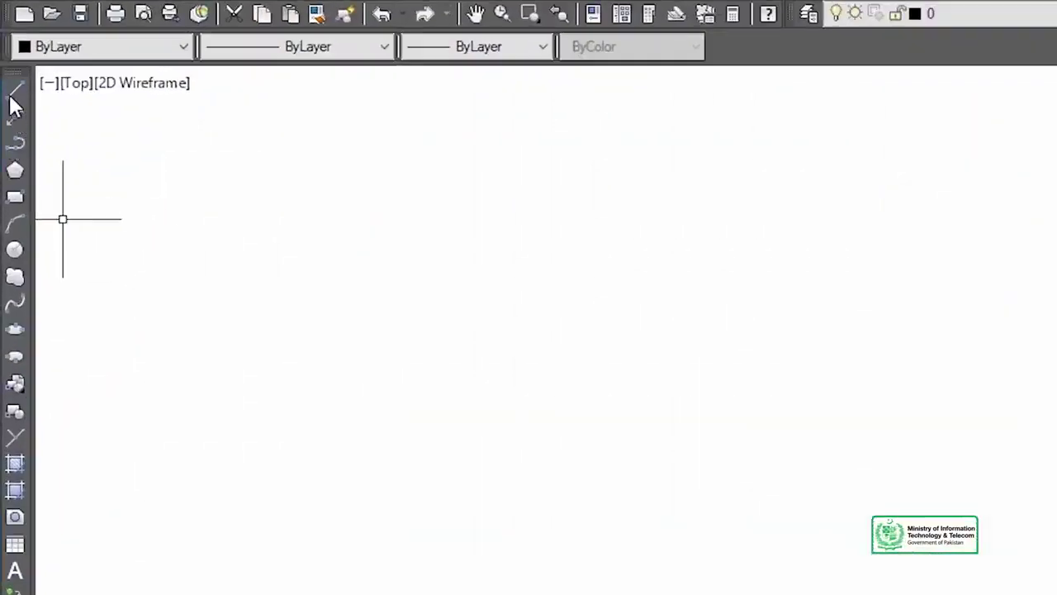
Step: Draw a horizontal line 1000 units long
{"action": "left_click", "coordinate": [12, 96]}
{"action": "type", "text": "1000"}
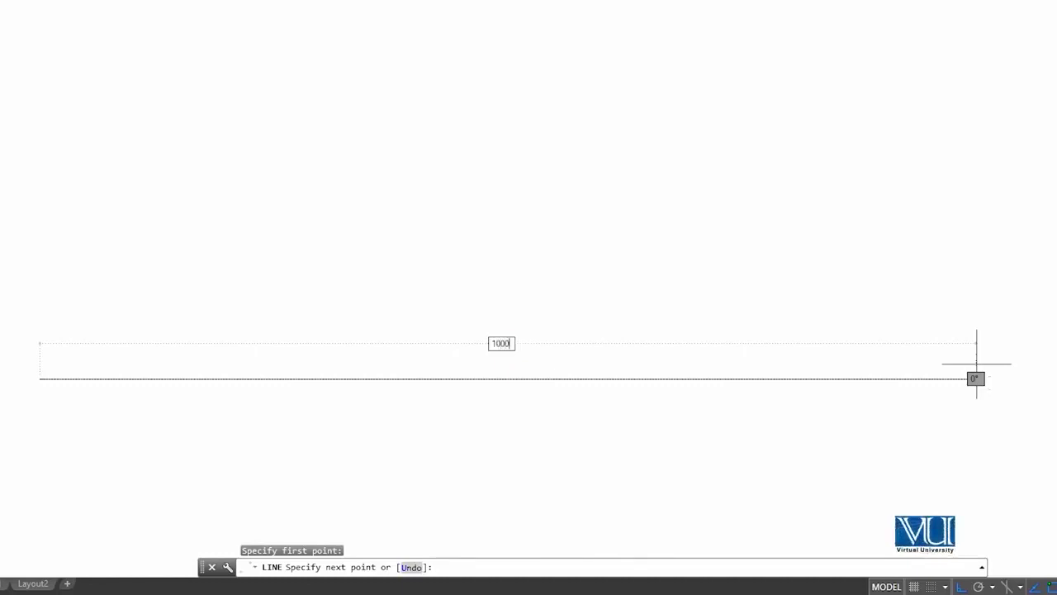
{"action": "key", "text": "Return"}
{"action": "key", "text": "Return"}
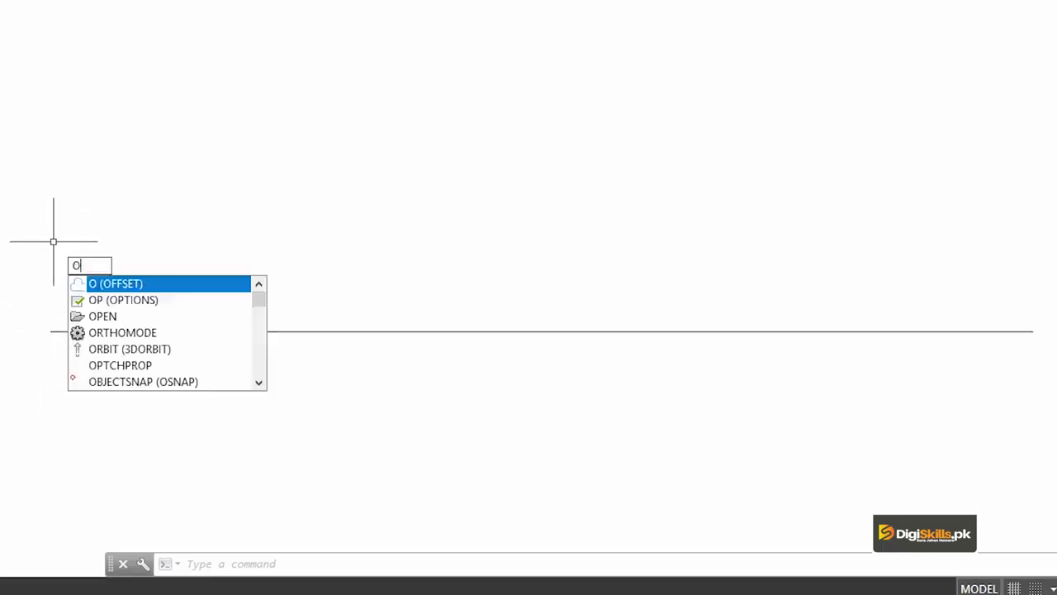
Step: Offset a parallel copy of the line 45 units above it
{"action": "key", "text": "Return"}
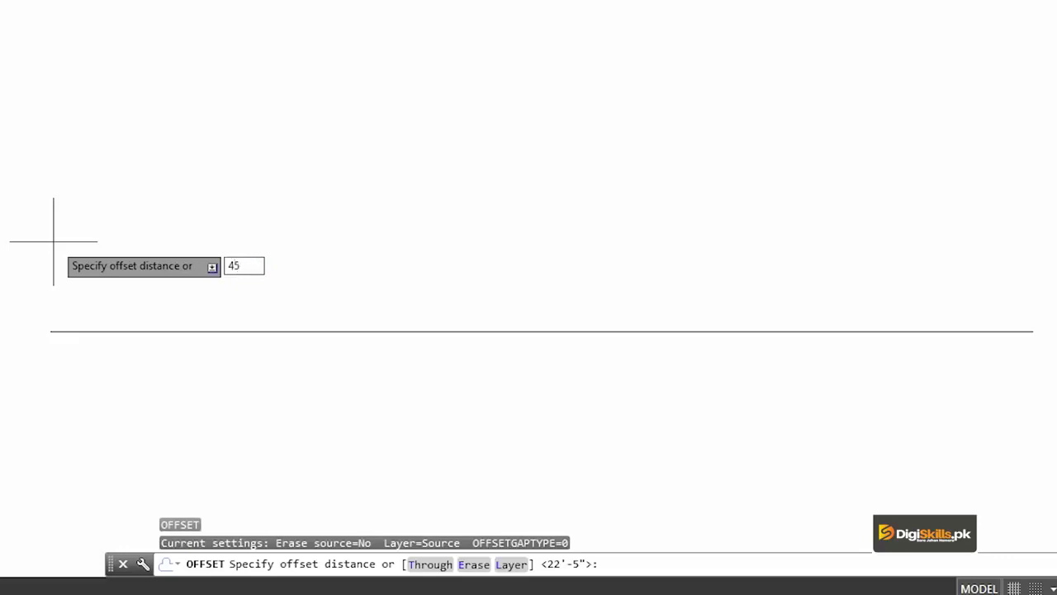
{"action": "key", "text": "Return"}
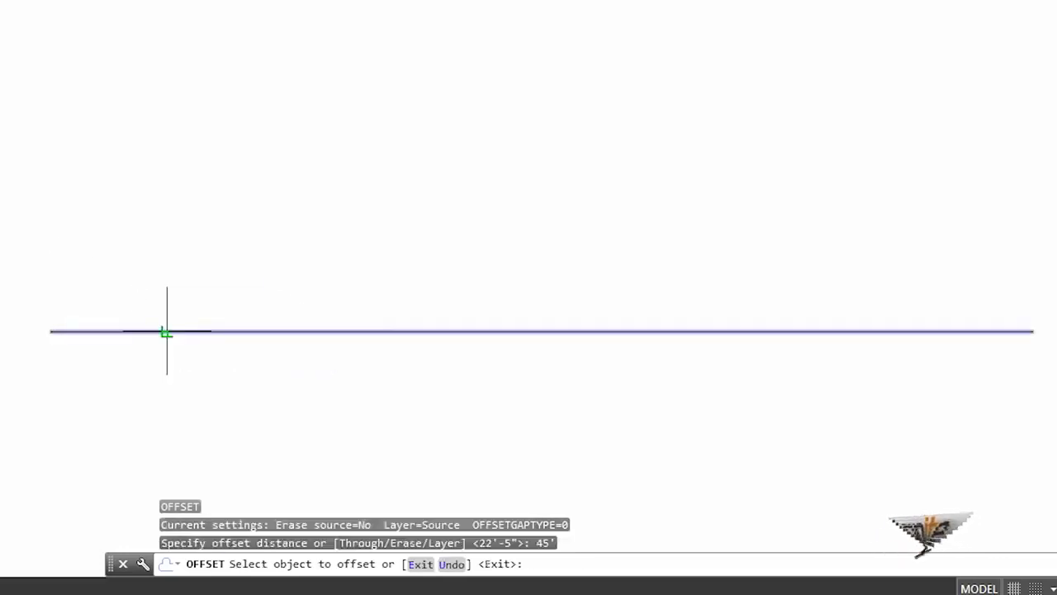
{"action": "left_click", "coordinate": [166, 332]}
{"action": "left_click", "coordinate": [174, 236]}
{"action": "scroll", "coordinate": [168, 309], "scroll_direction": "up", "scroll_amount": 1}
{"action": "scroll", "coordinate": [168, 309], "scroll_direction": "up", "scroll_amount": 2}
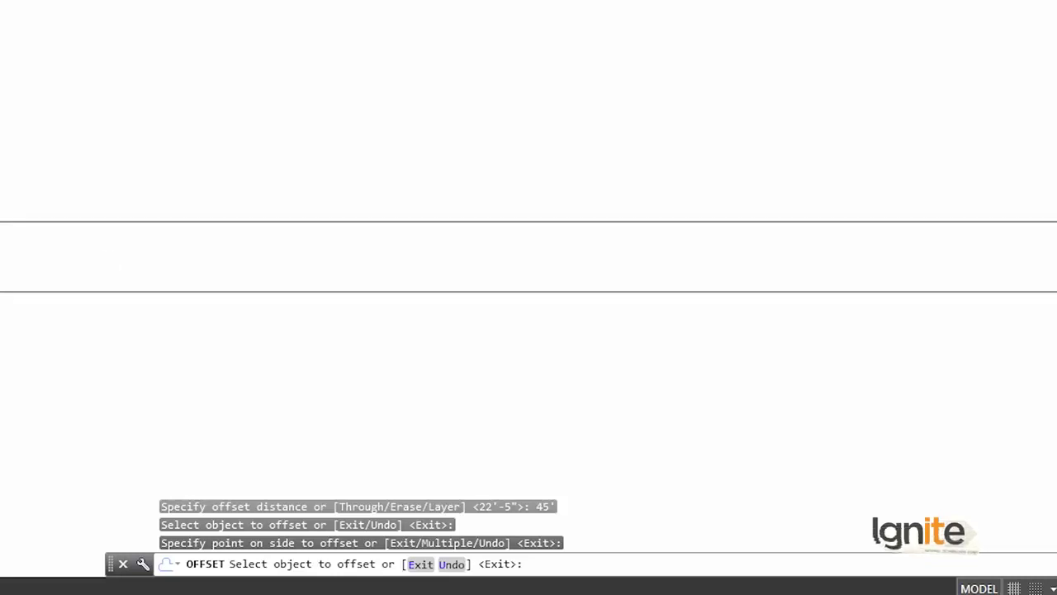
{"action": "scroll", "coordinate": [217, 272], "scroll_direction": "down", "scroll_amount": 2}
{"action": "key", "text": "Escape"}
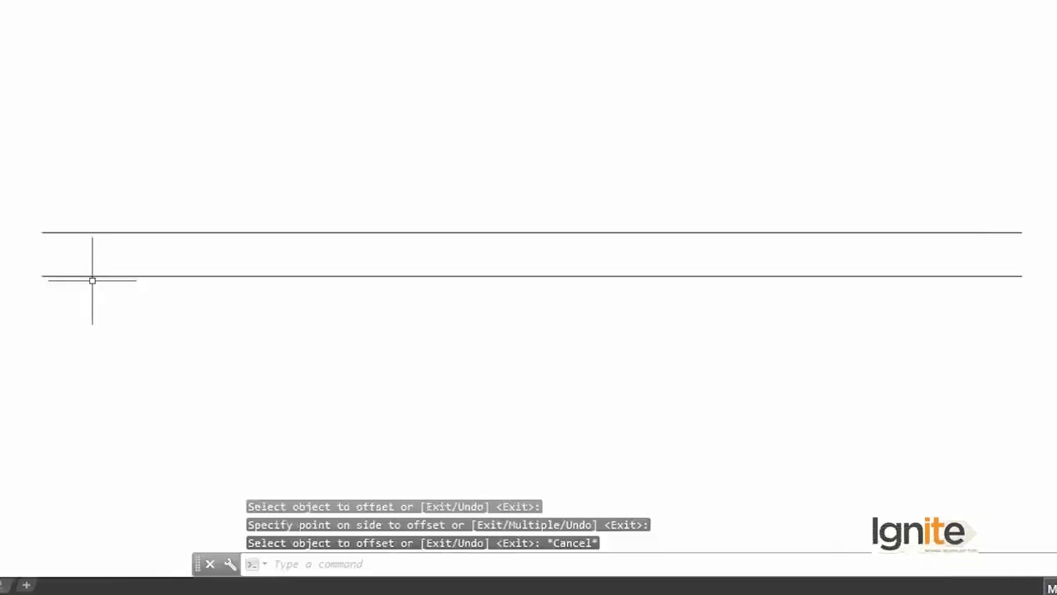
{"action": "scroll", "coordinate": [65, 253], "scroll_direction": "up", "scroll_amount": 2}
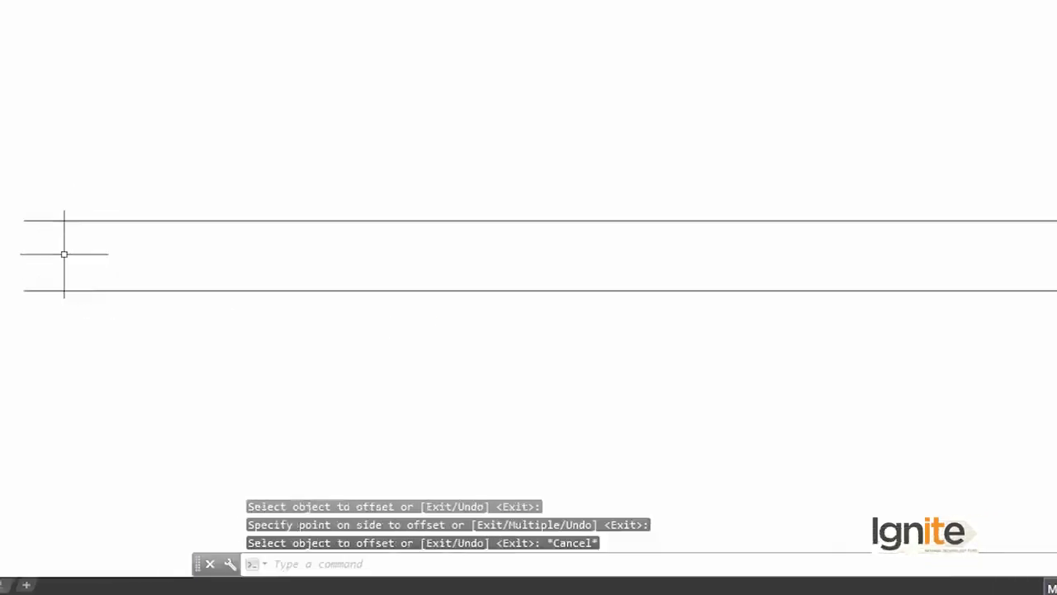
{"action": "scroll", "coordinate": [54, 254], "scroll_direction": "down", "scroll_amount": 2}
{"action": "scroll", "coordinate": [133, 252], "scroll_direction": "up", "scroll_amount": 2}
{"action": "scroll", "coordinate": [133, 252], "scroll_direction": "down", "scroll_amount": 2}
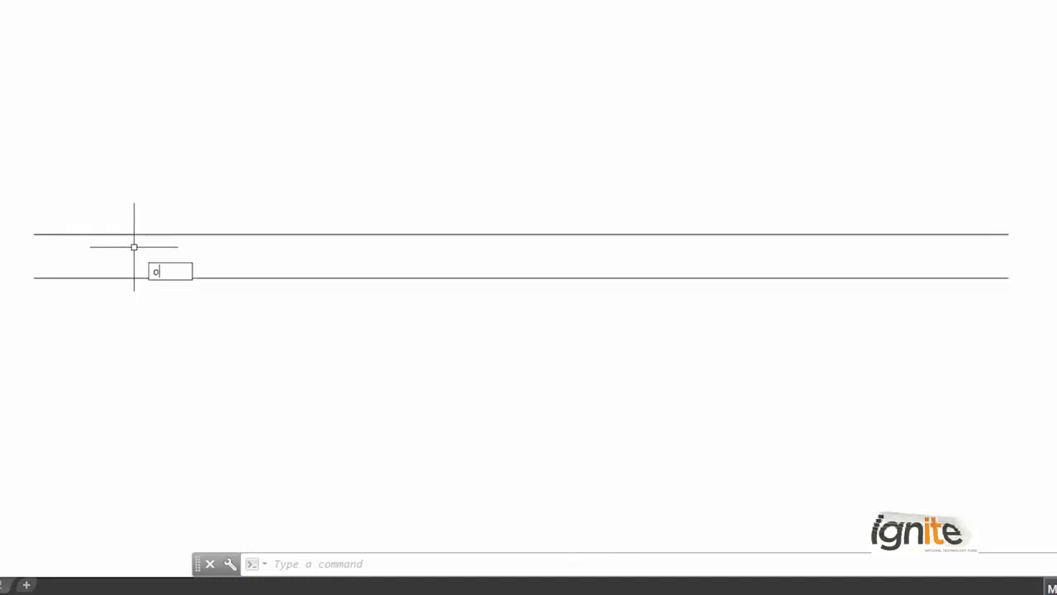
Step: Offset the top line 22'5" downward to create the third parallel line
{"action": "key", "text": "Return"}
{"action": "type", "text": "22."}
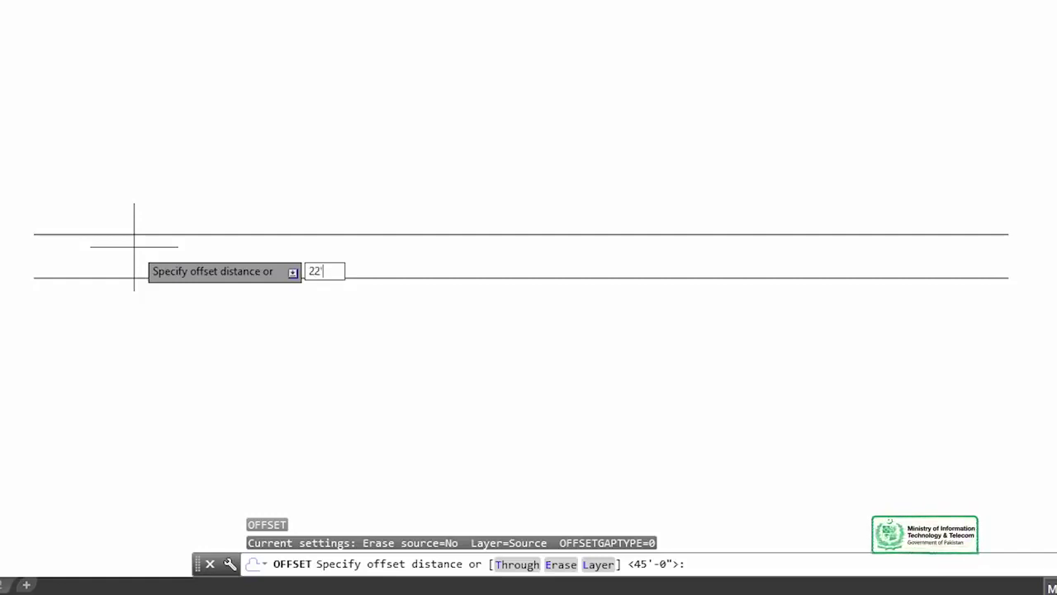
{"action": "type", "text": "5\""}
{"action": "key", "text": "Return"}
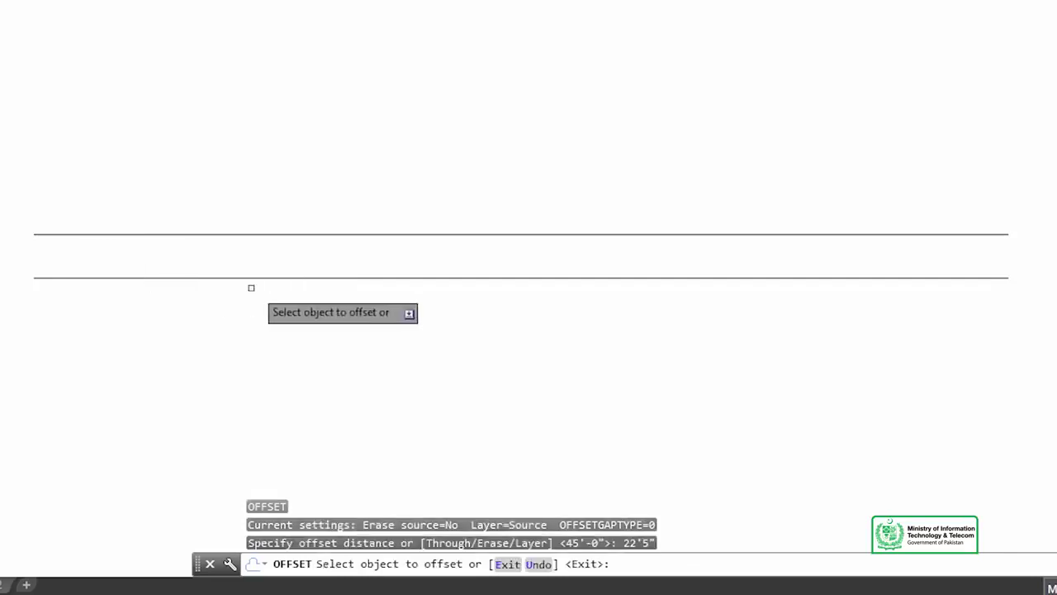
{"action": "left_click", "coordinate": [304, 234]}
{"action": "left_click", "coordinate": [303, 256]}
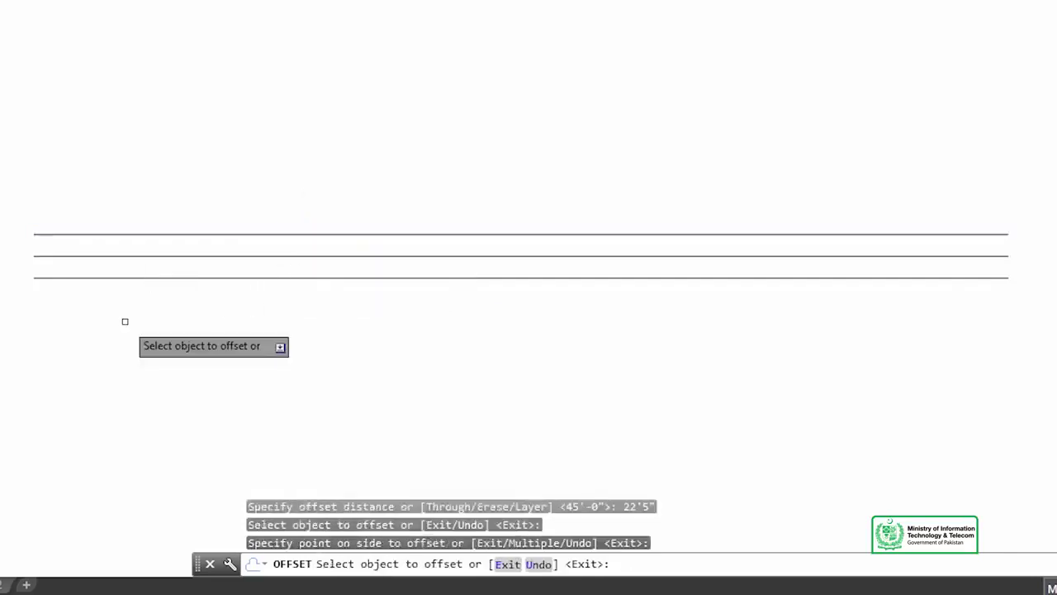
{"action": "key", "text": "Escape"}
{"action": "middle_click_drag", "start_coordinate": [287, 137], "coordinate": [312, 149]}
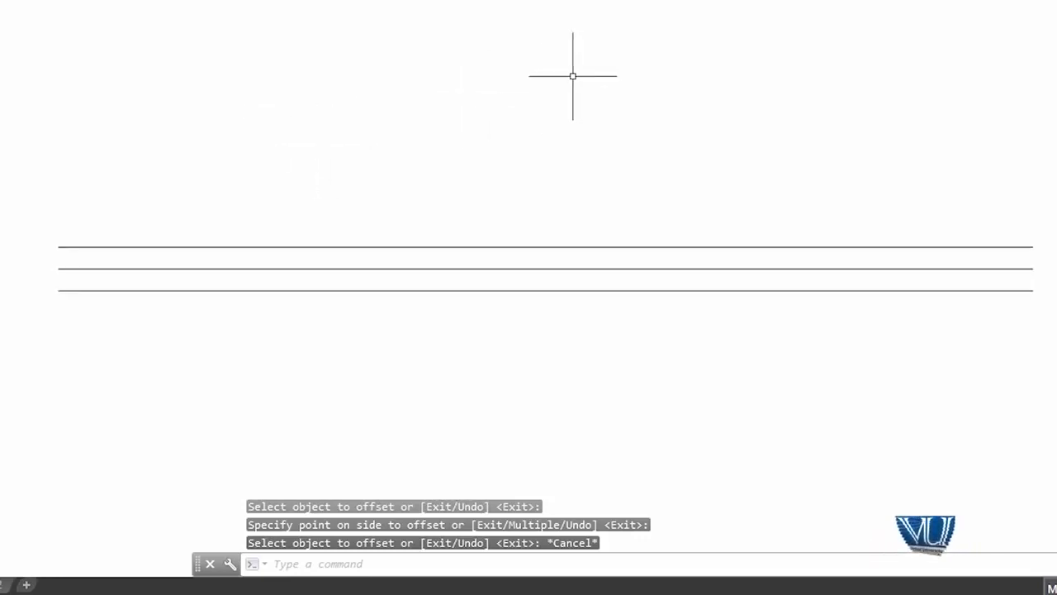
{"action": "type", "text": "l"}
{"action": "key", "text": "Return"}
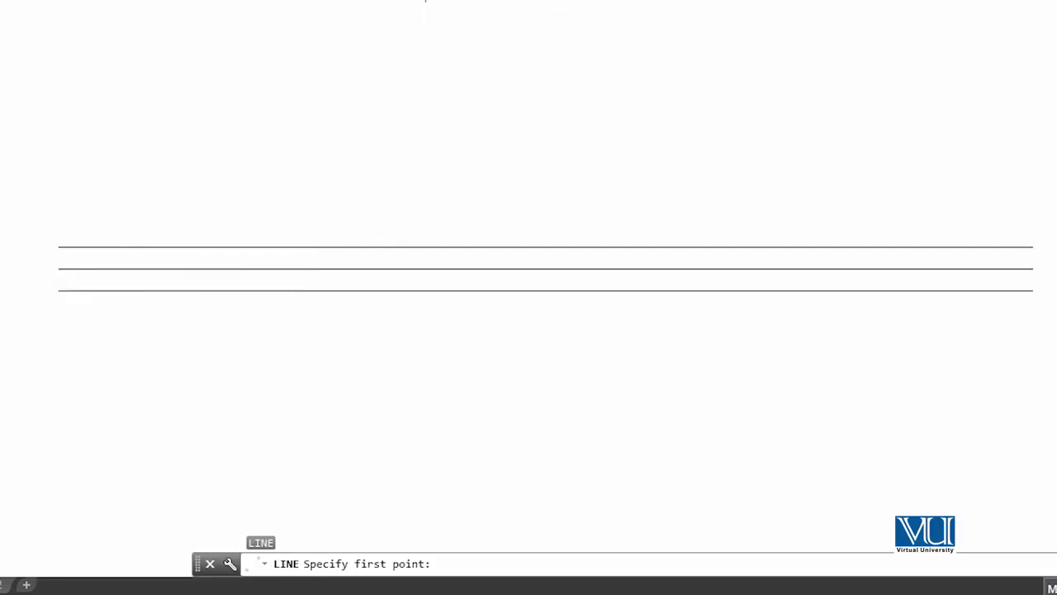
Step: Draw a 45-unit vertical line above the strip and name a new block ABC
{"action": "left_click", "coordinate": [429, 163]}
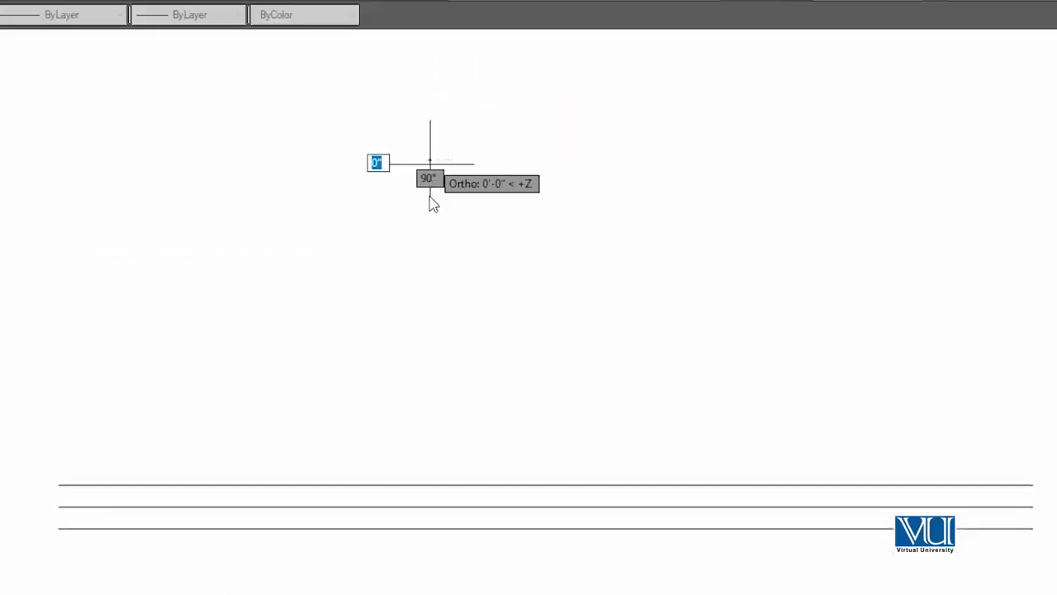
{"action": "left_click", "coordinate": [429, 241]}
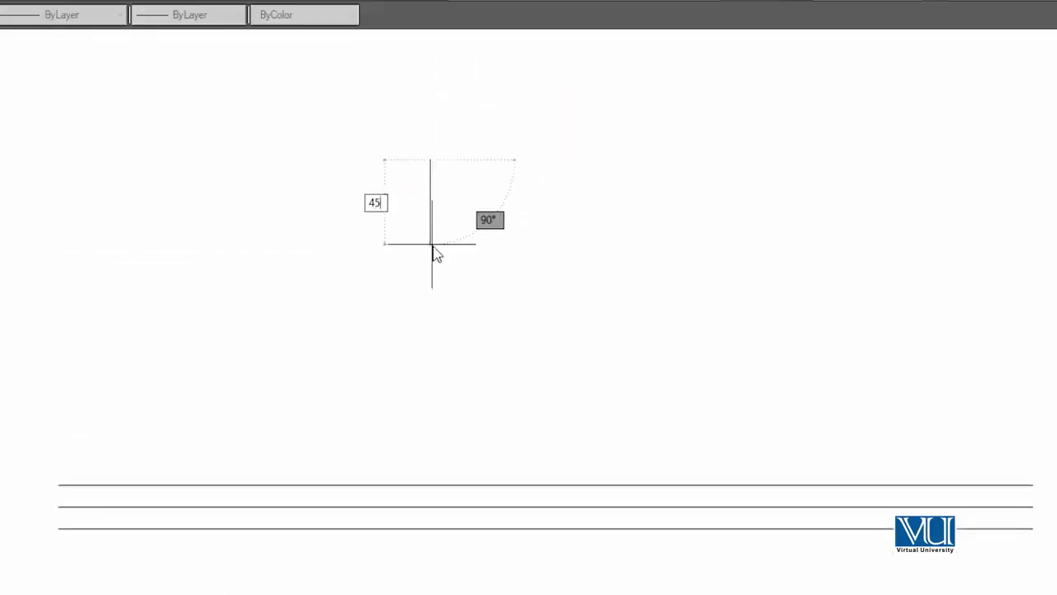
{"action": "key", "text": "Return"}
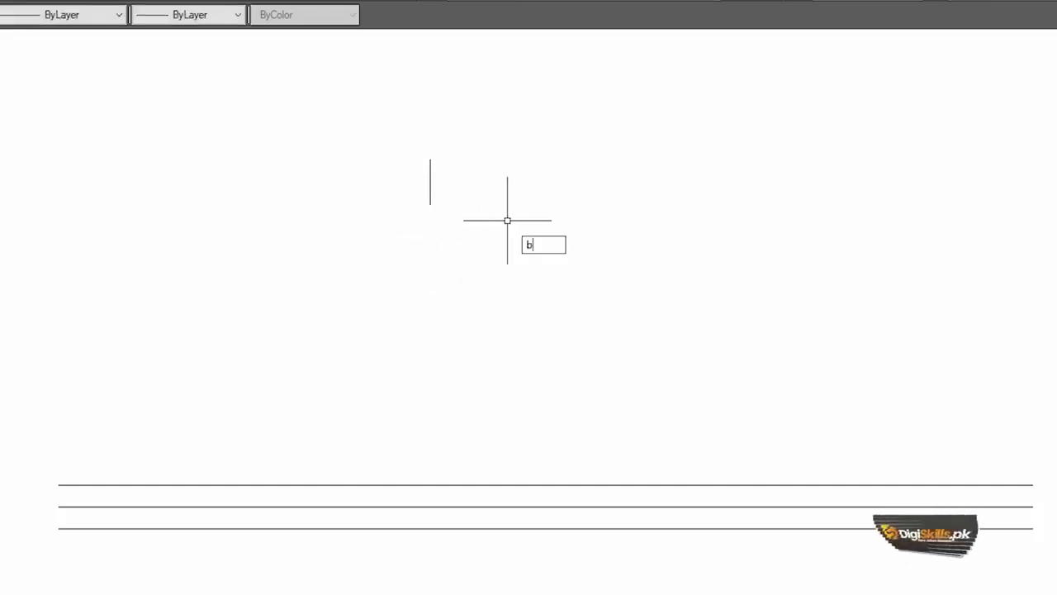
{"action": "key", "text": "Return"}
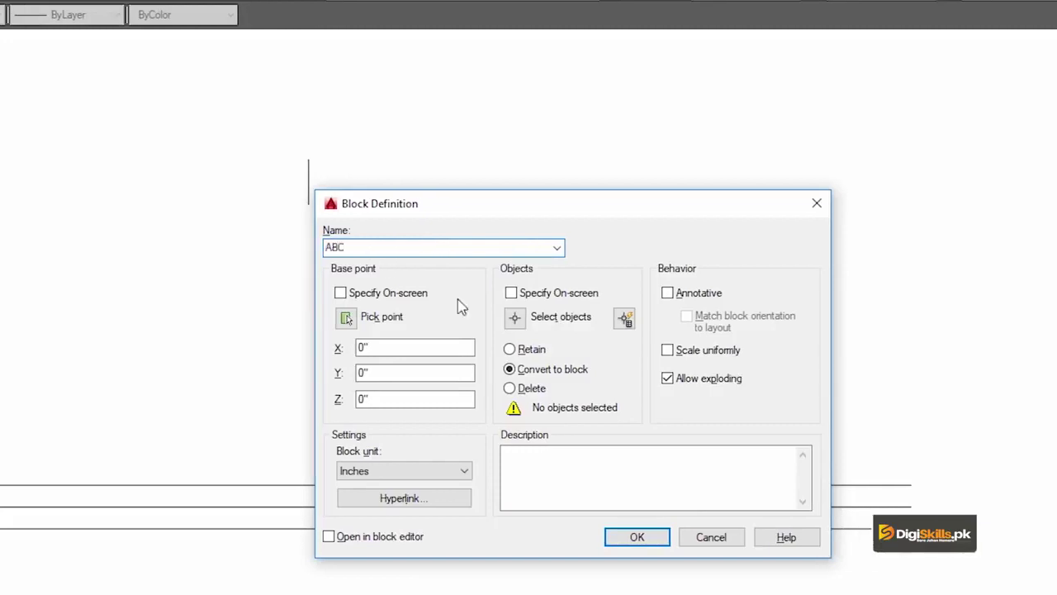
Step: Make the vertical line block ABC, base point at its midpoint (X -229'-0 1/4", Y -177'-7 1/2")
{"action": "left_click", "coordinate": [515, 319]}
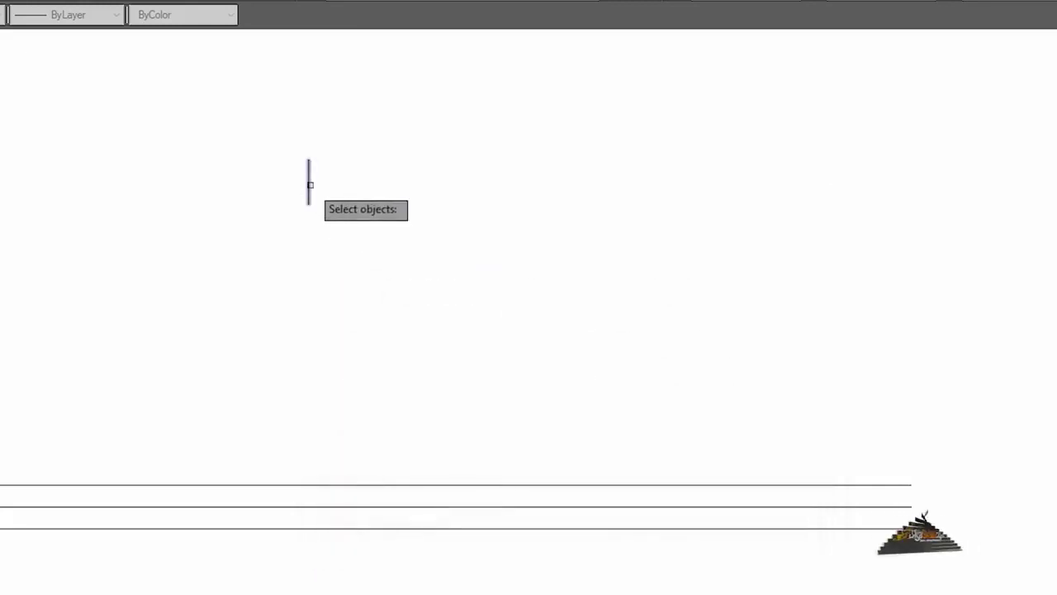
{"action": "left_click", "coordinate": [309, 184]}
{"action": "key", "text": "Return"}
{"action": "left_click", "coordinate": [346, 318]}
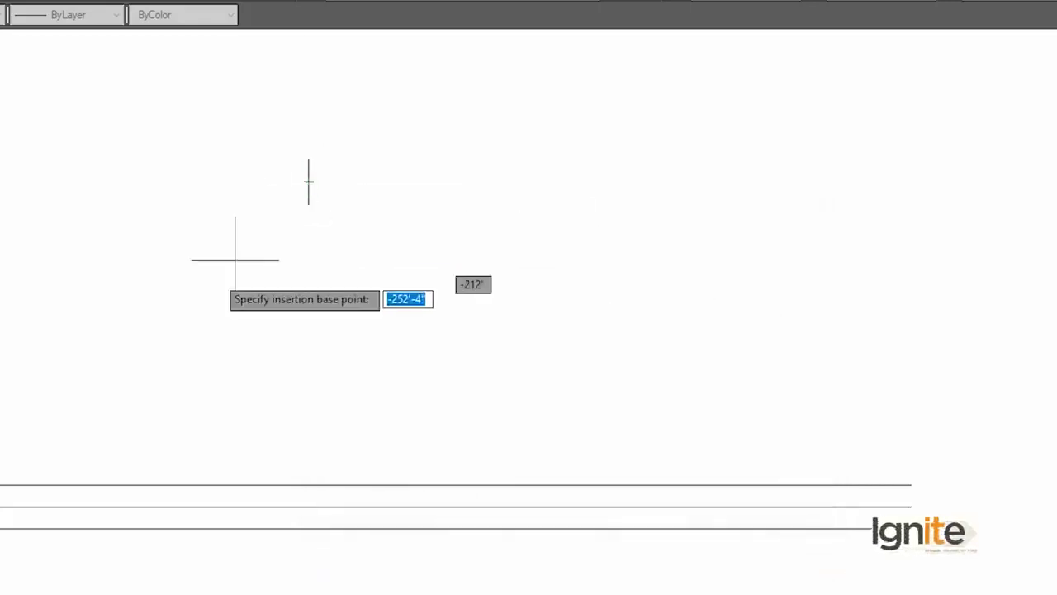
{"action": "left_click", "coordinate": [413, 64]}
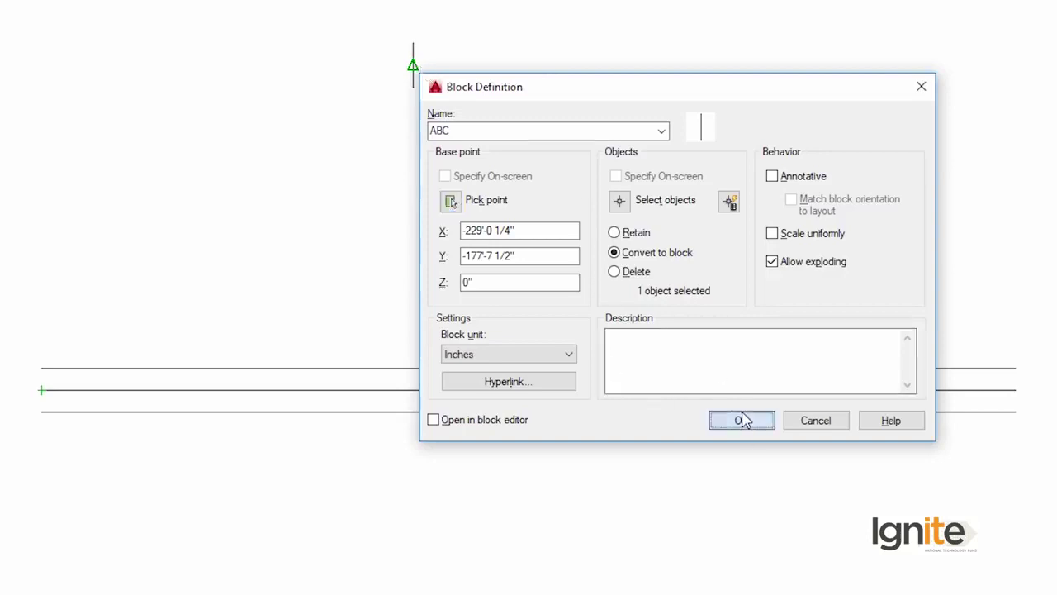
{"action": "left_click", "coordinate": [741, 421]}
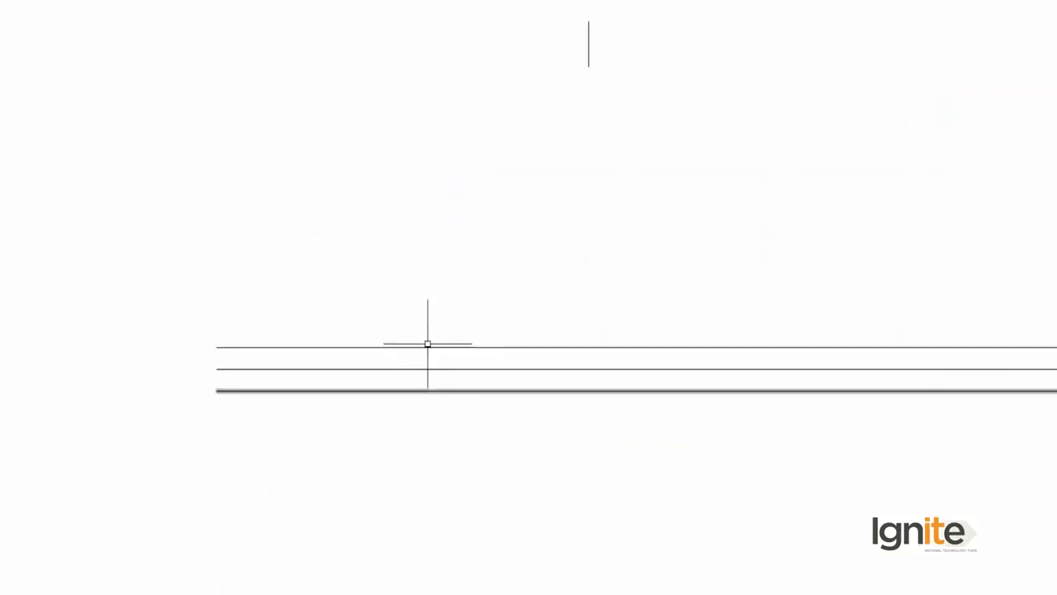
Step: Measure the middle line with block ABC, aligned, placed every 25'
{"action": "scroll", "coordinate": [299, 358], "scroll_direction": "up", "scroll_amount": 2}
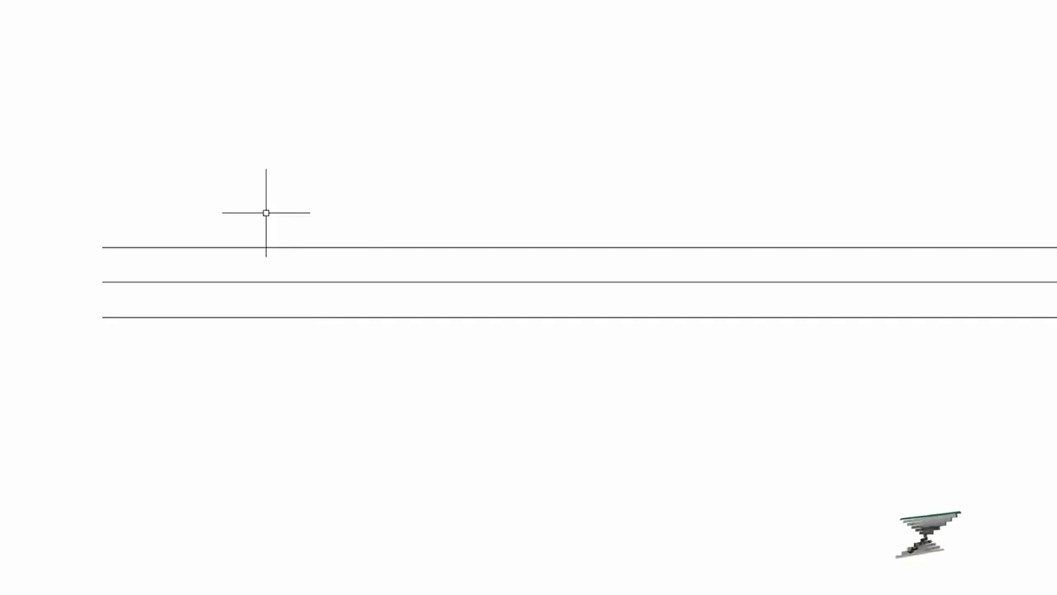
{"action": "mouse_move", "coordinate": [375, 234]}
{"action": "middle_mouse_down"}
{"action": "mouse_move", "coordinate": [241, 224]}
{"action": "mouse_move", "coordinate": [323, 281]}
{"action": "middle_mouse_up"}
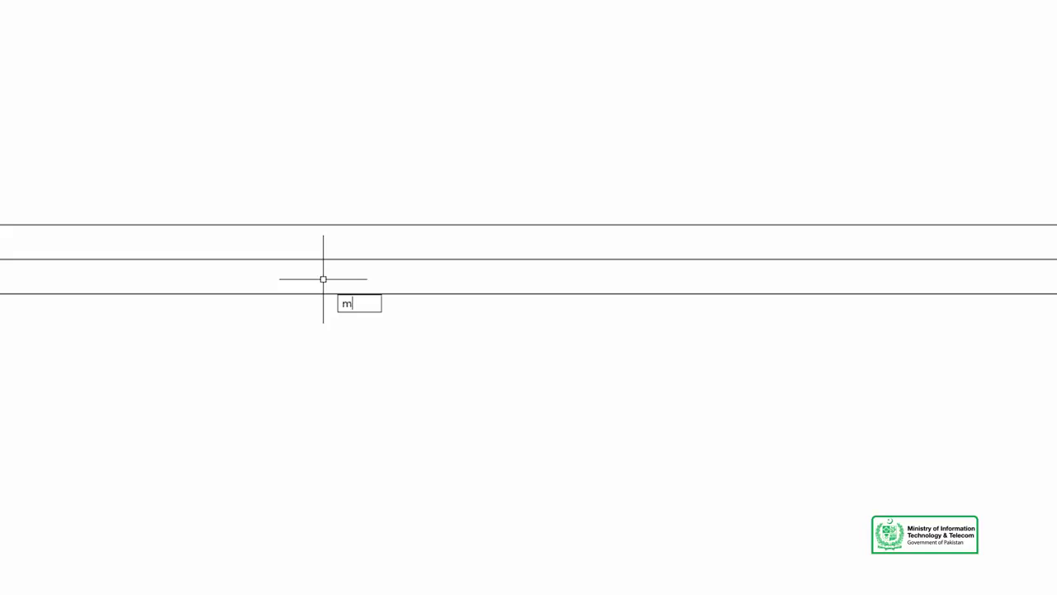
{"action": "type", "text": "e"}
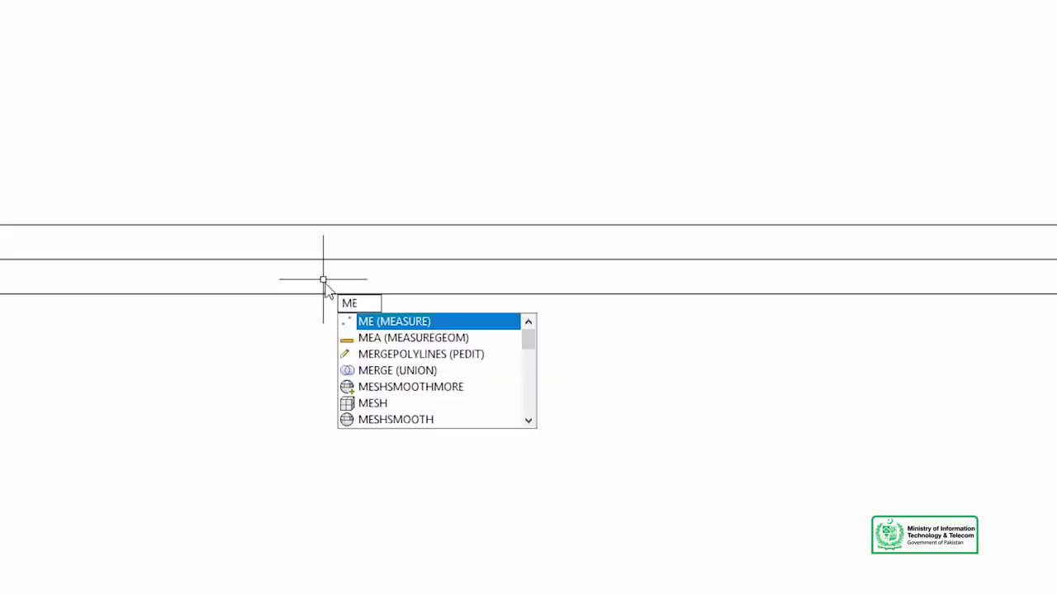
{"action": "key", "text": "Return"}
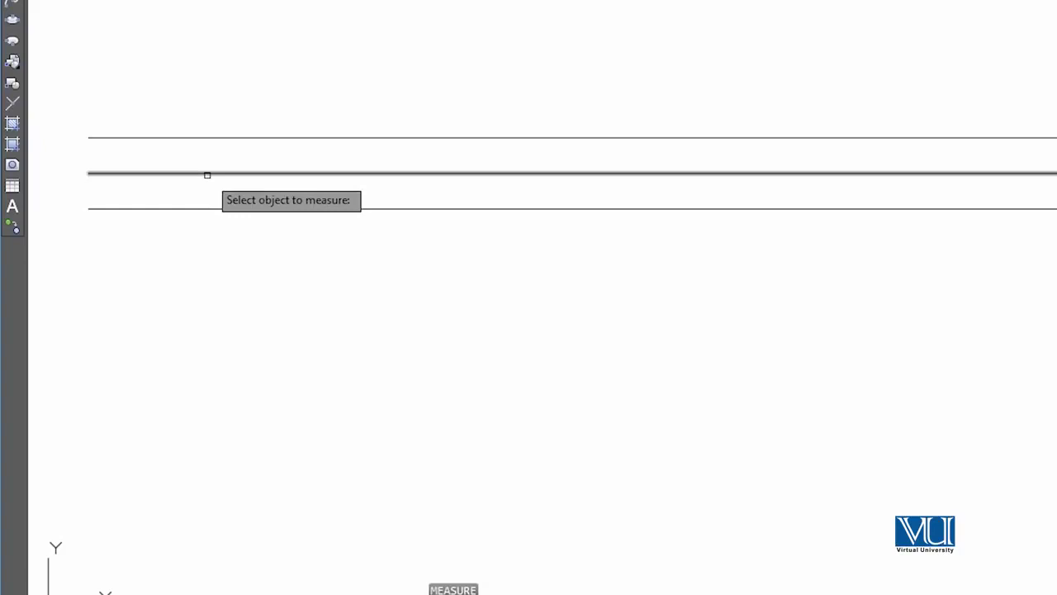
{"action": "left_click", "coordinate": [207, 175]}
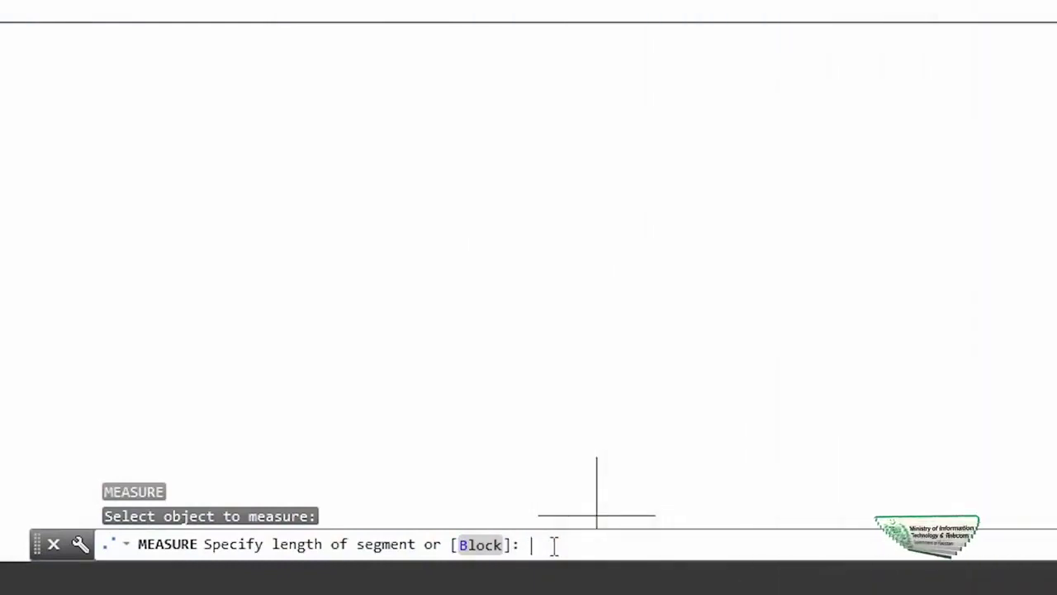
{"action": "left_click", "coordinate": [481, 545]}
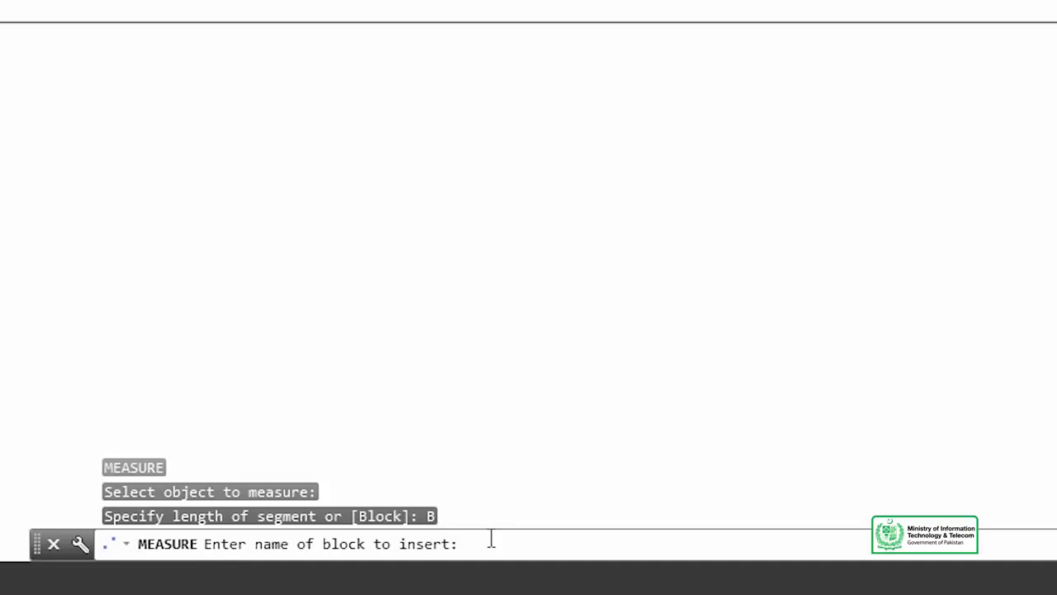
{"action": "type", "text": "ABC"}
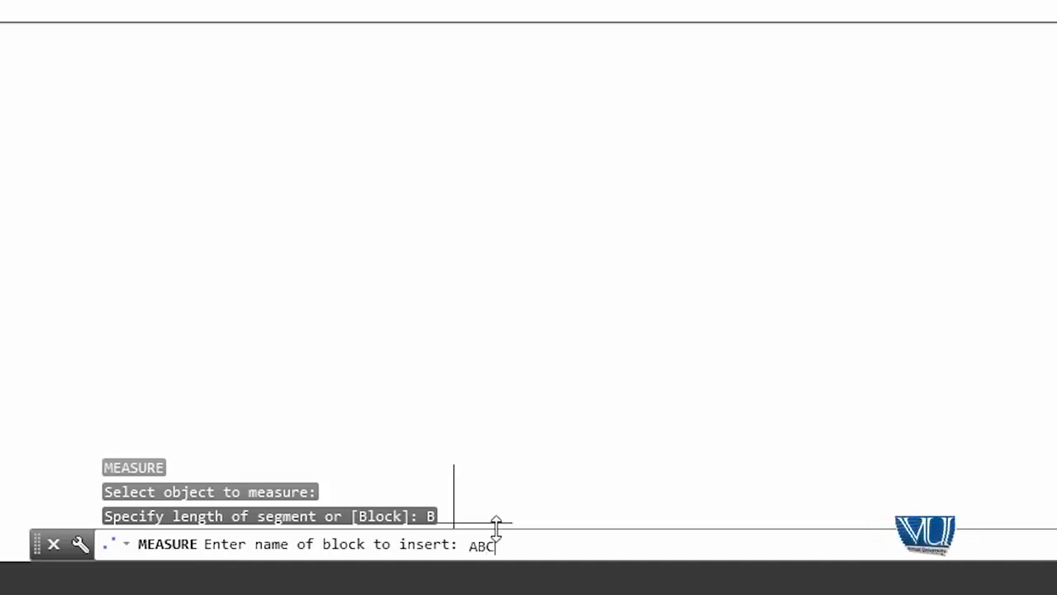
{"action": "key", "text": "Return"}
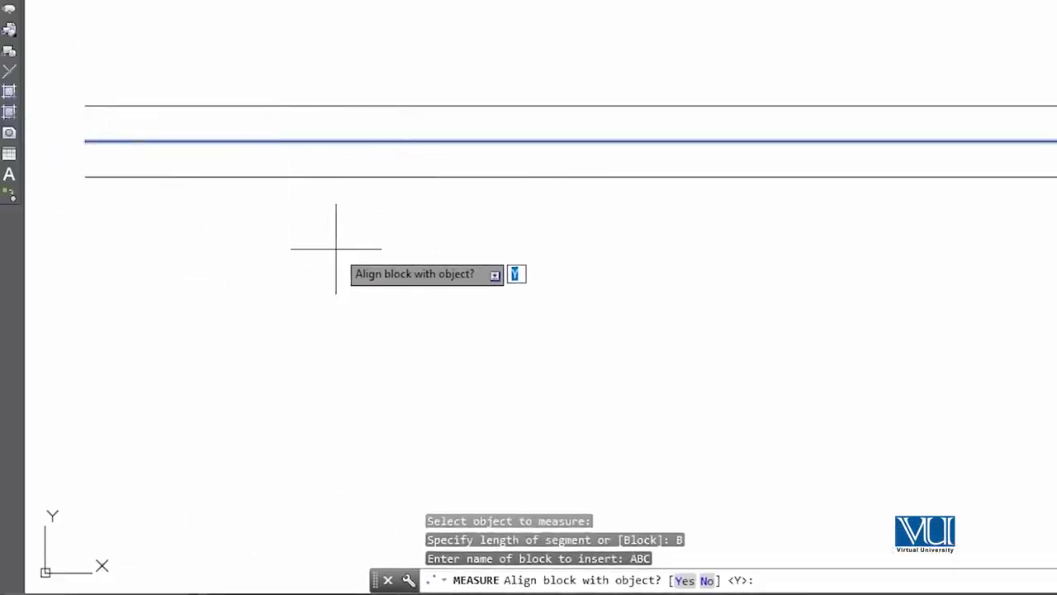
{"action": "key", "text": "Return"}
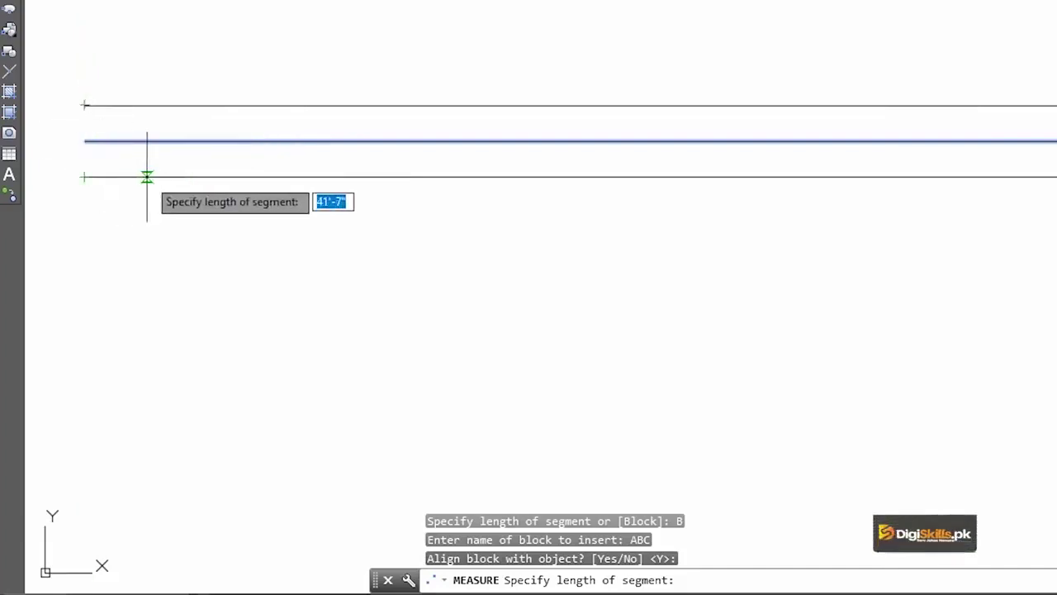
{"action": "type", "text": "25'"}
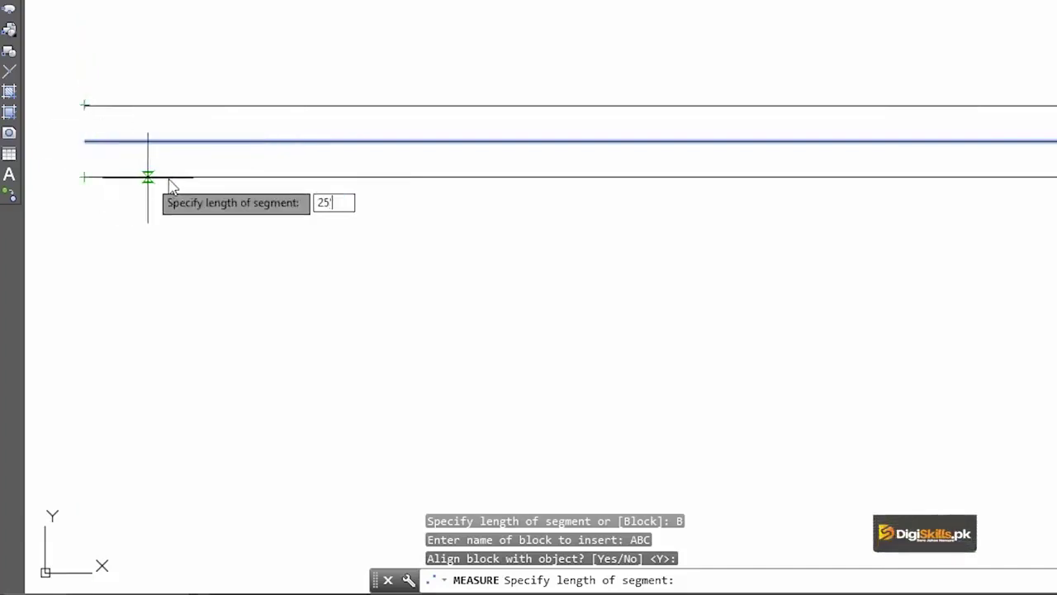
{"action": "key", "text": "Return"}
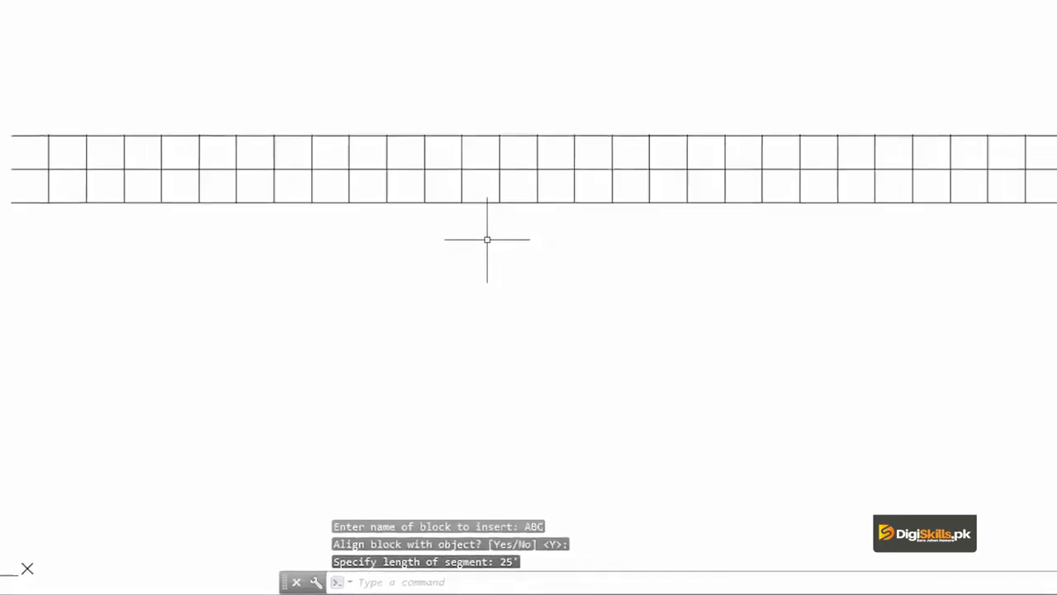
Step: Delete the middle horizontal line of the strip
{"action": "scroll", "coordinate": [507, 225], "scroll_direction": "up", "scroll_amount": 1}
{"action": "scroll", "coordinate": [545, 216], "scroll_direction": "up", "scroll_amount": 3}
{"action": "left_click", "coordinate": [517, 213]}
{"action": "key", "text": "Delete"}
Step: Close the strip's left end with a vertical line from top-left to bottom-left corner
{"action": "scroll", "coordinate": [517, 212], "scroll_direction": "down", "scroll_amount": 3}
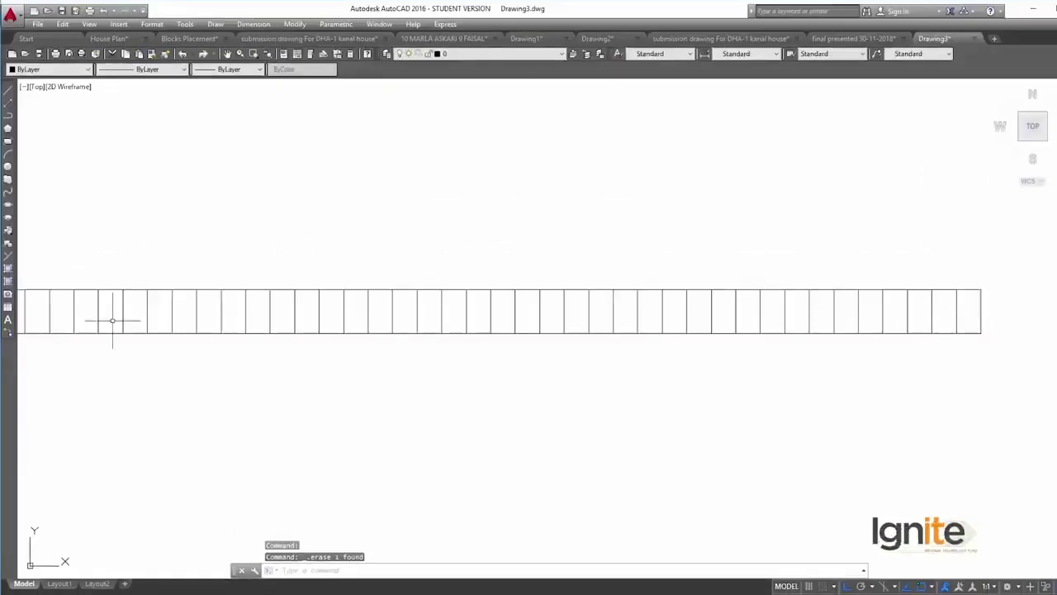
{"action": "middle_click_drag", "start_coordinate": [112, 320], "coordinate": [253, 288]}
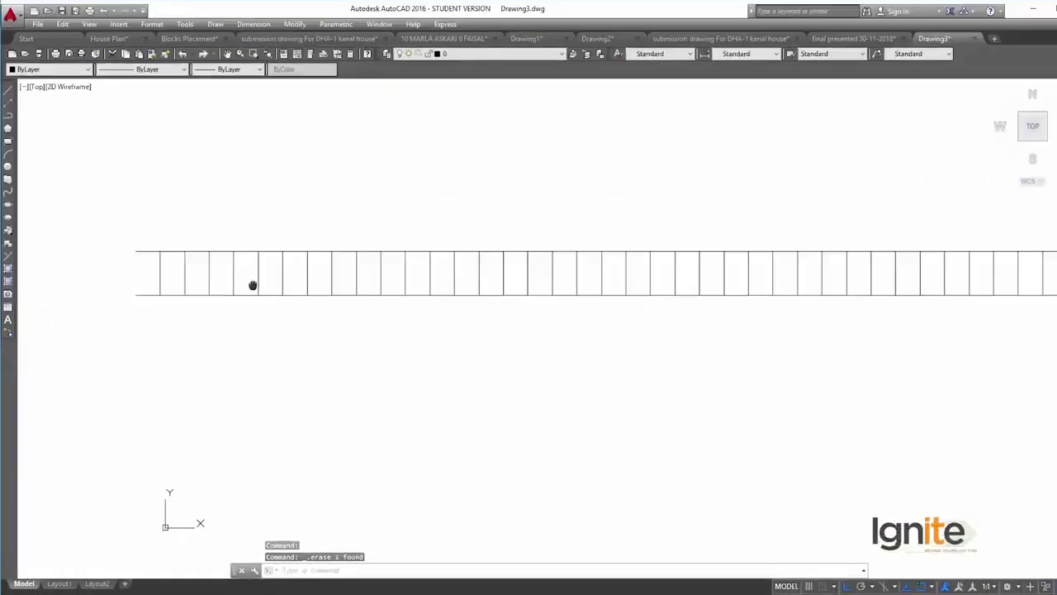
{"action": "middle_click_drag", "start_coordinate": [956, 236], "coordinate": [785, 276]}
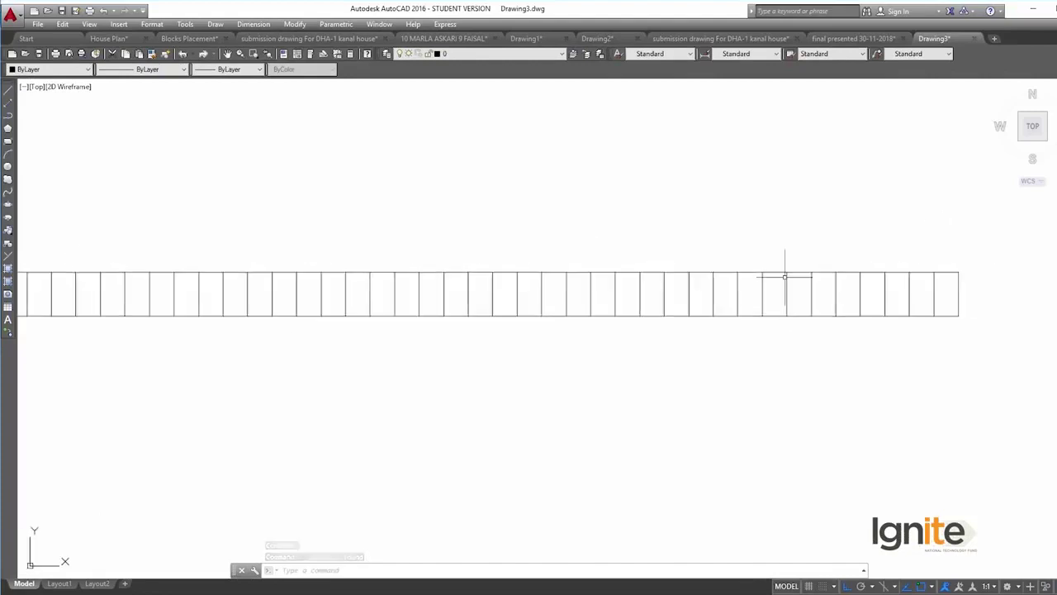
{"action": "type", "text": "l"}
{"action": "key", "text": "Return"}
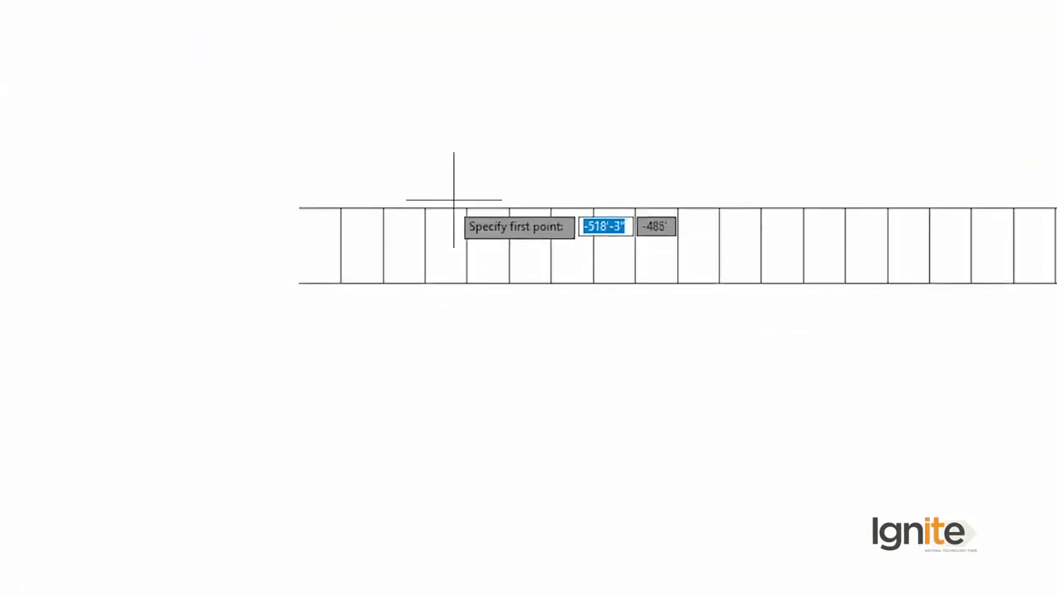
{"action": "left_click", "coordinate": [299, 209]}
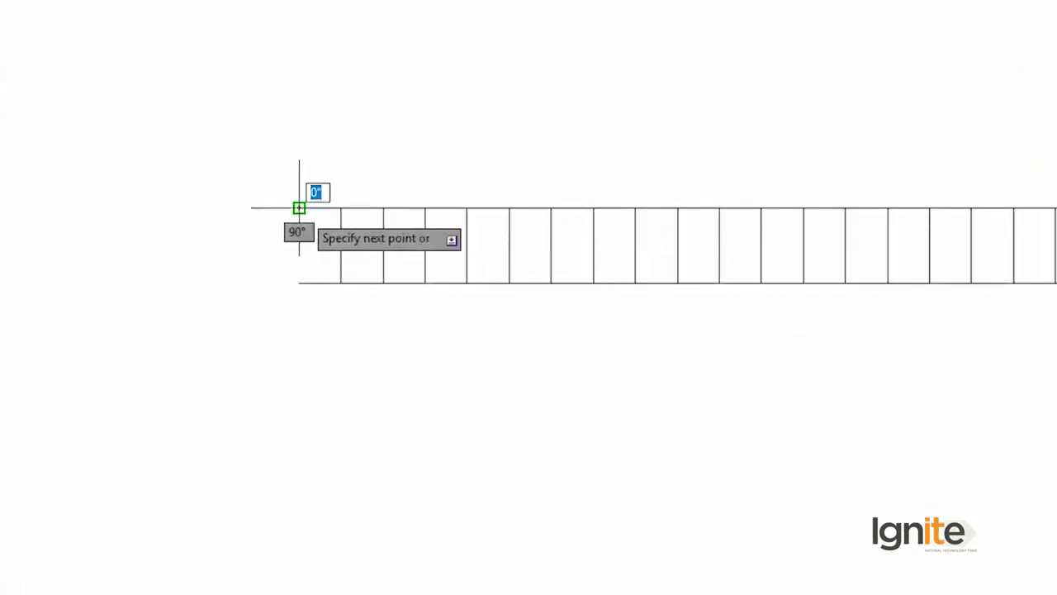
{"action": "left_click", "coordinate": [299, 283]}
{"action": "key", "text": "Return"}
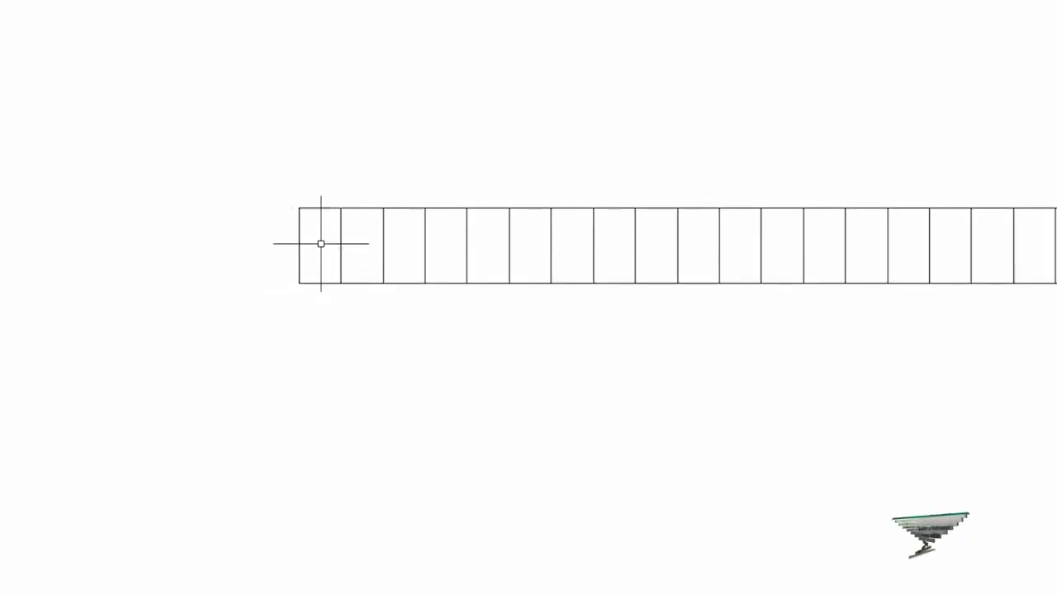
{"action": "scroll", "coordinate": [331, 245], "scroll_direction": "down", "scroll_amount": 3}
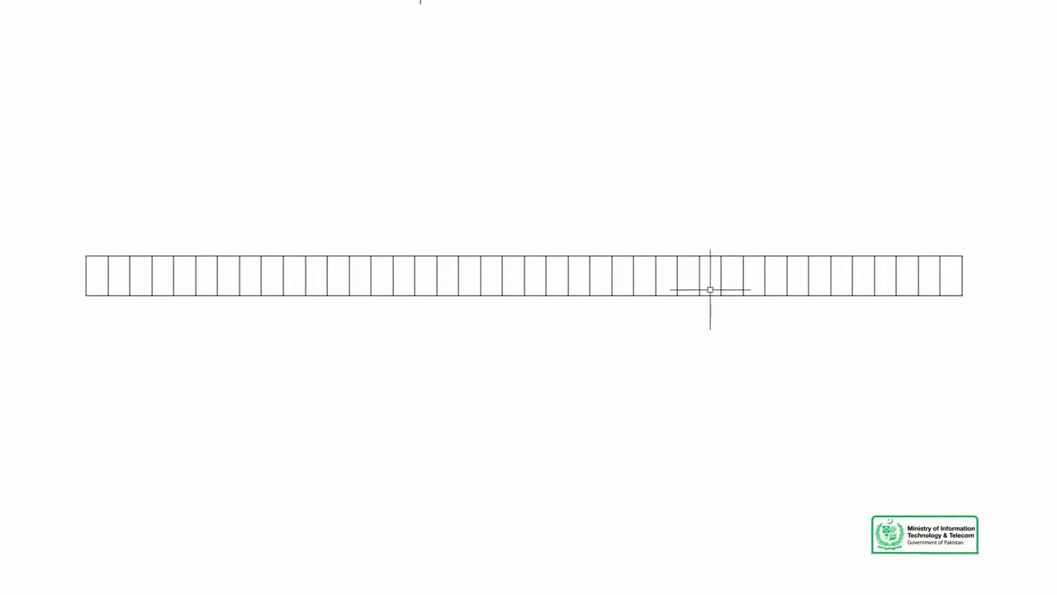
{"action": "scroll", "coordinate": [710, 290], "scroll_direction": "up", "scroll_amount": 2}
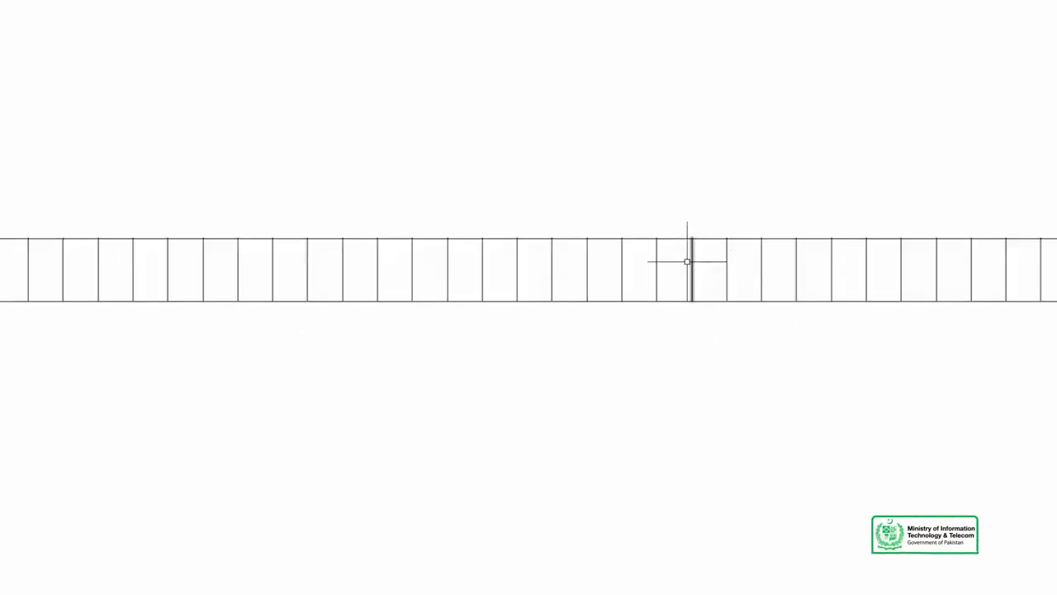
{"action": "middle_click", "coordinate": [104, 319]}
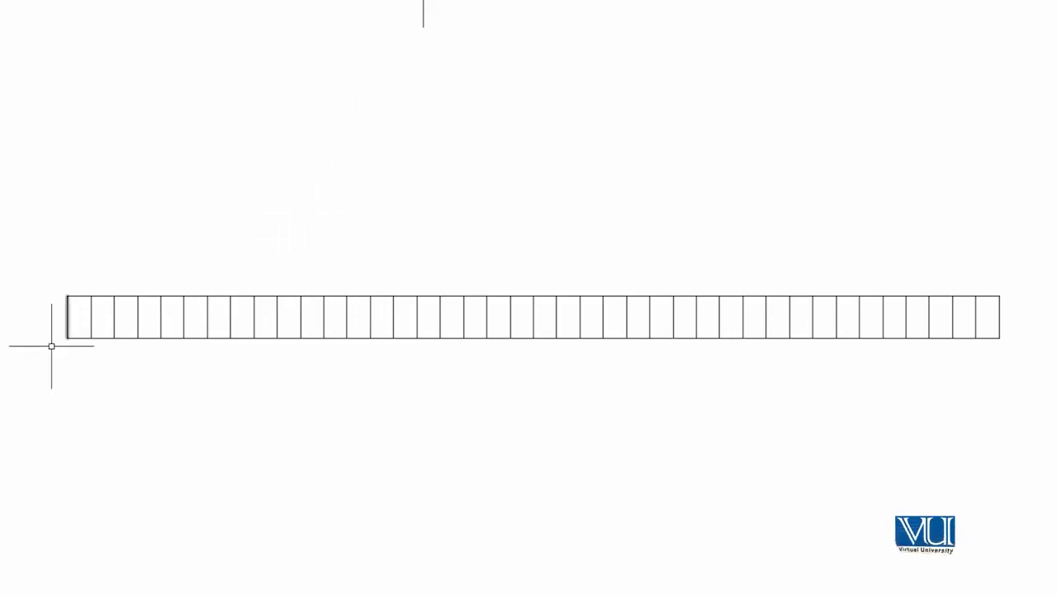
{"action": "scroll", "coordinate": [80, 319], "scroll_direction": "up", "scroll_amount": 2}
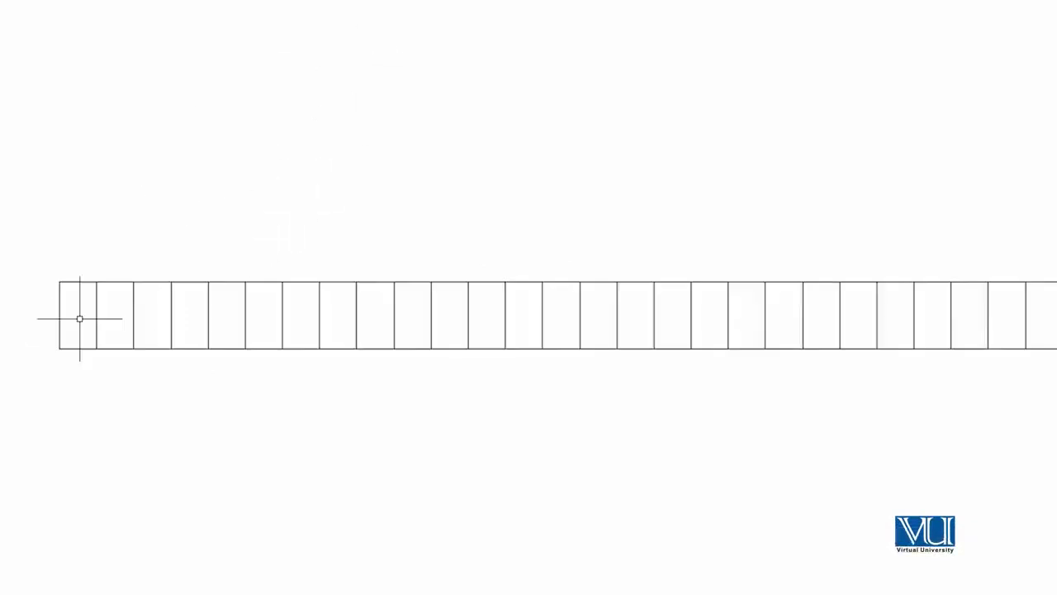
{"action": "scroll", "coordinate": [80, 319], "scroll_direction": "down", "scroll_amount": 2}
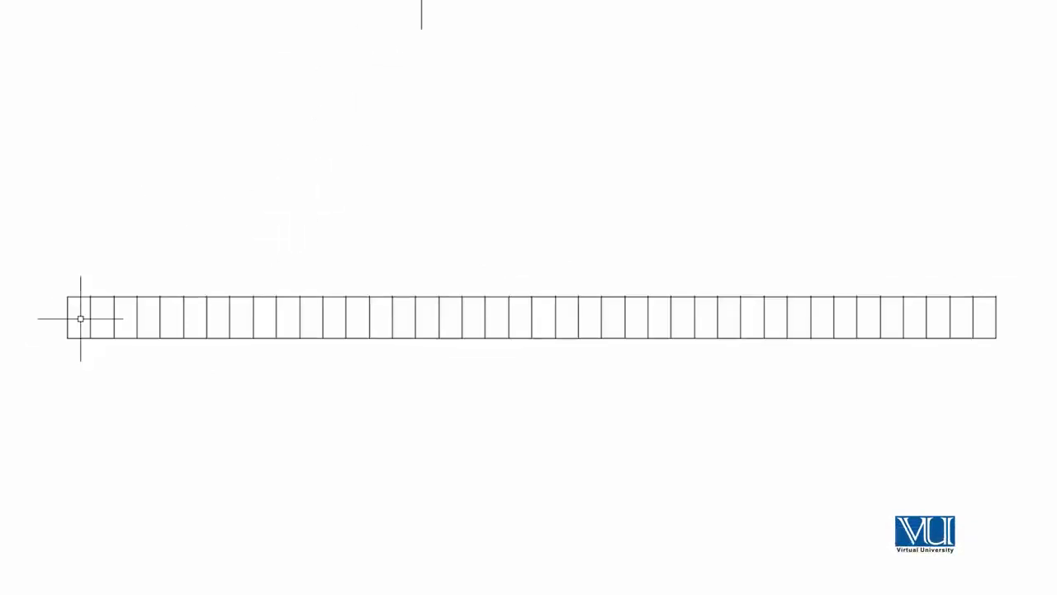
{"action": "middle_click_drag", "start_coordinate": [184, 324], "coordinate": [107, 307]}
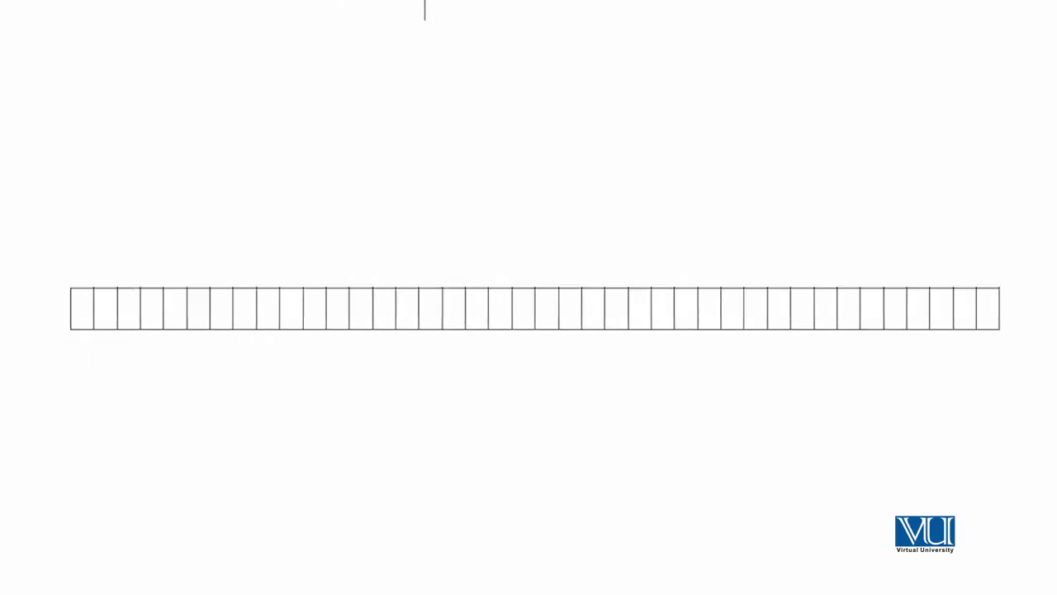
{"action": "scroll", "coordinate": [133, 306], "scroll_direction": "up", "scroll_amount": 2}
{"action": "middle_click_drag", "start_coordinate": [293, 323], "coordinate": [205, 305]}
{"action": "scroll", "coordinate": [108, 325], "scroll_direction": "down", "scroll_amount": 2}
{"action": "scroll", "coordinate": [133, 295], "scroll_direction": "up", "scroll_amount": 2}
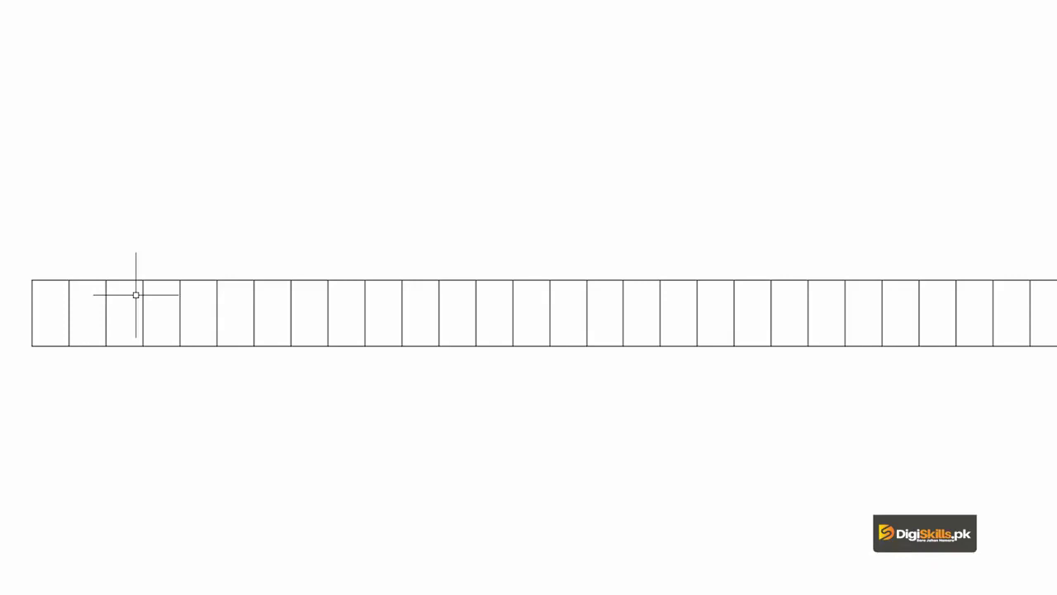
{"action": "type", "text": "LSP"}
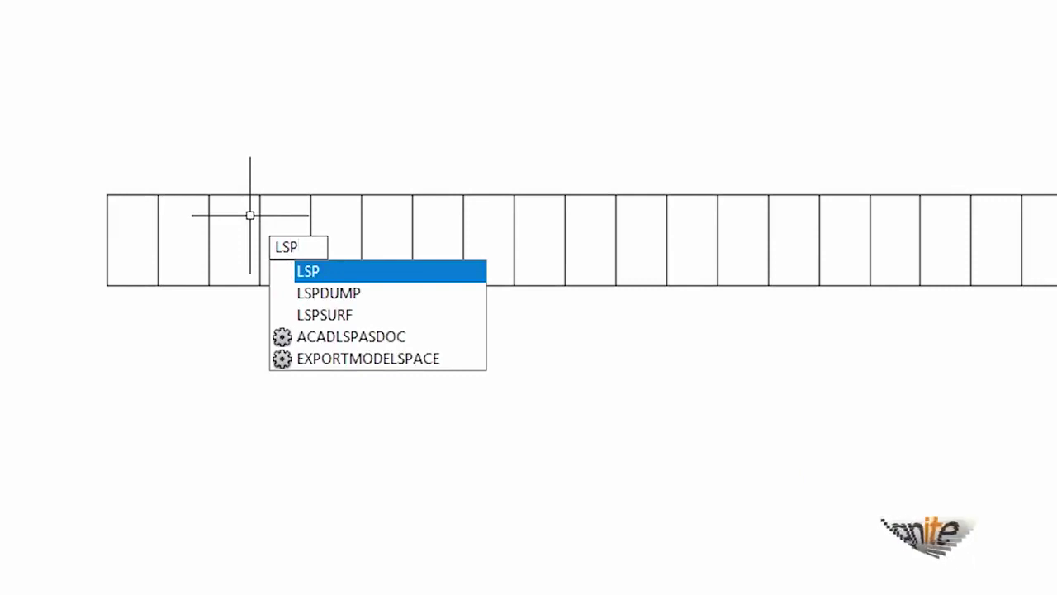
Step: Run the LSP command and choose the Load option
{"action": "key", "text": "Return"}
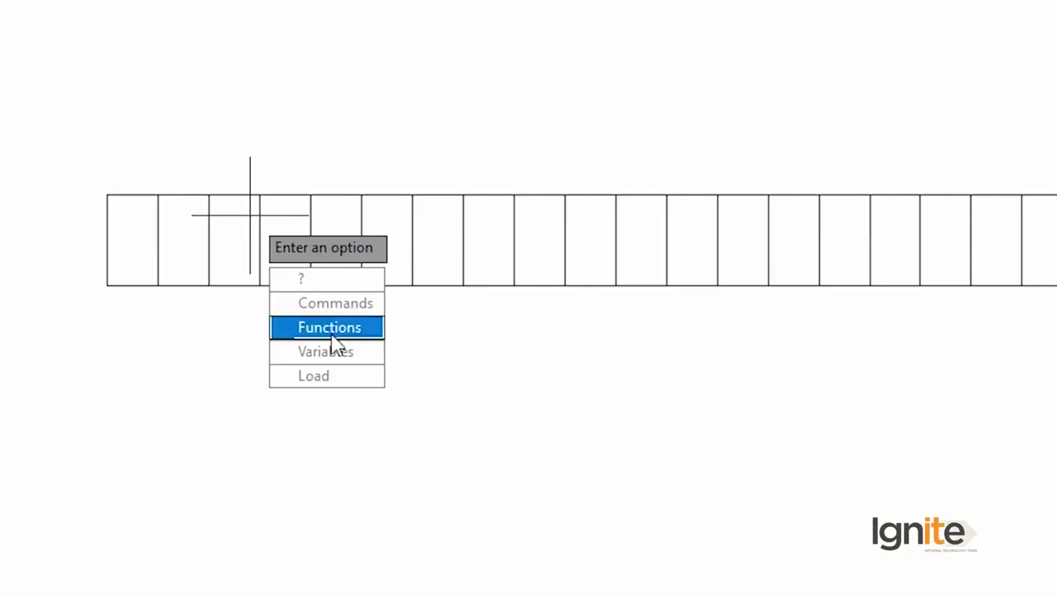
{"action": "left_click", "coordinate": [330, 378]}
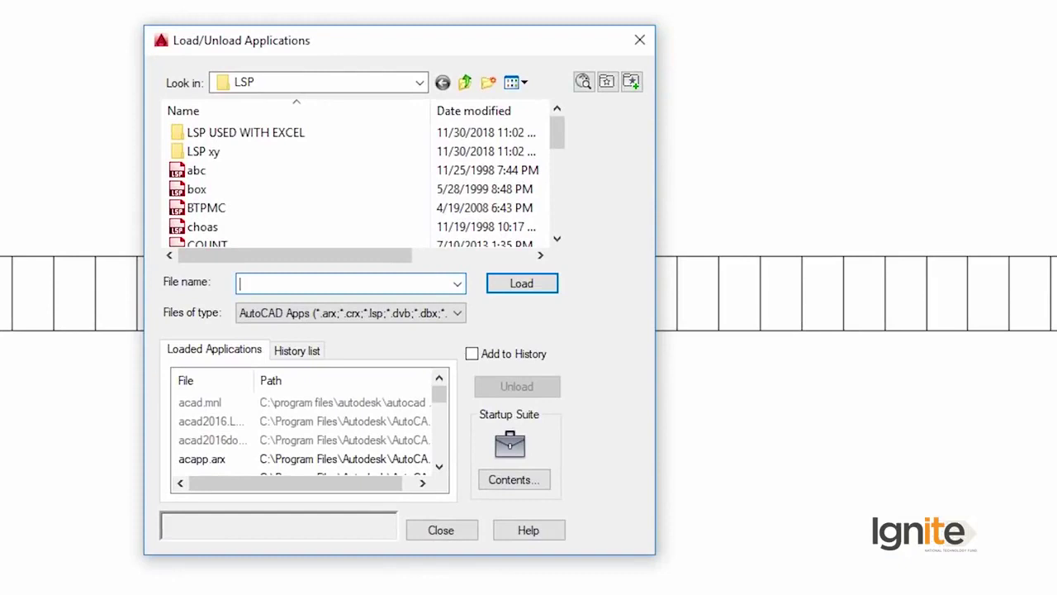
Step: Browse to the LSP folder on the Desktop in Load/Unload Applications
{"action": "left_click", "coordinate": [419, 82]}
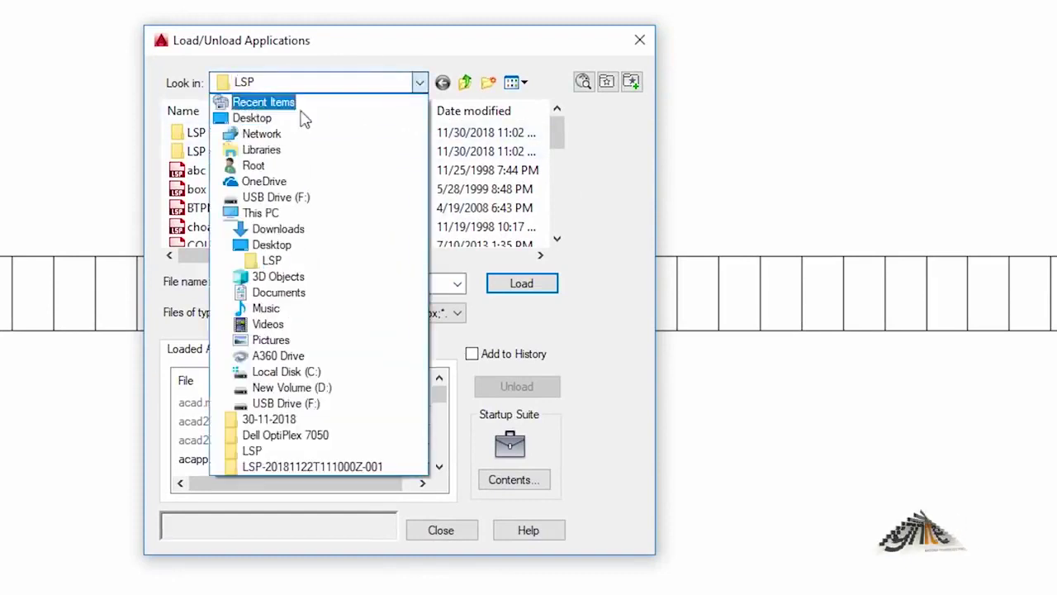
{"action": "left_click", "coordinate": [269, 118]}
{"action": "scroll", "coordinate": [268, 175], "scroll_direction": "down", "scroll_amount": 2}
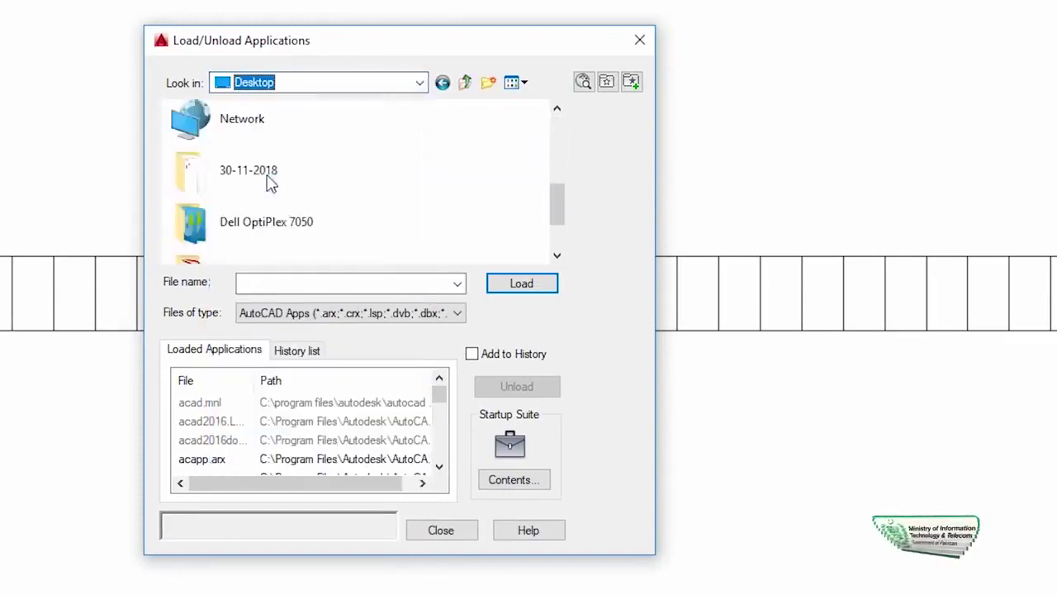
{"action": "scroll", "coordinate": [269, 183], "scroll_direction": "down", "scroll_amount": 2}
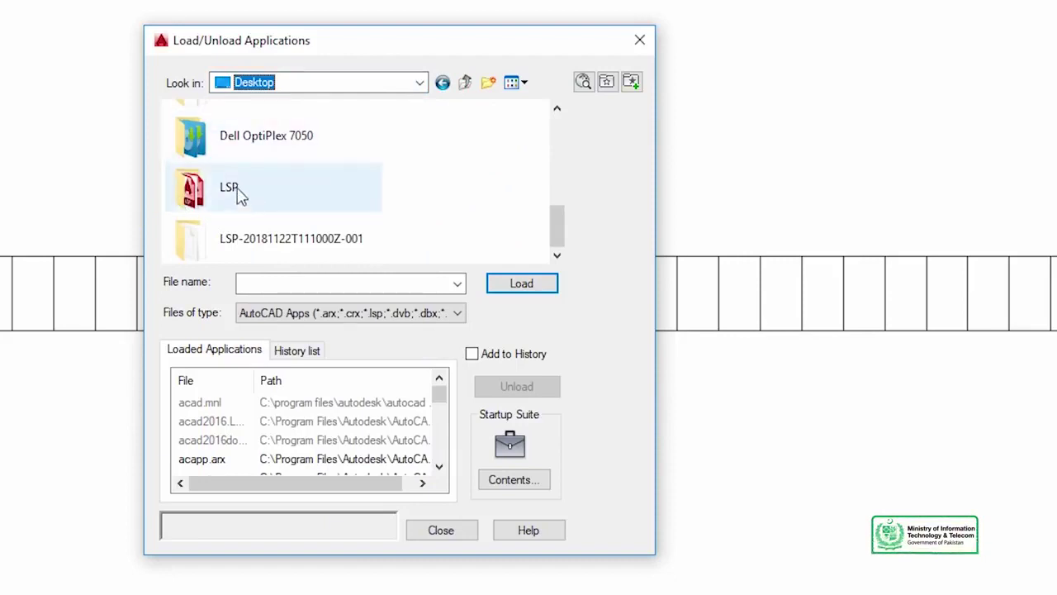
{"action": "left_click", "coordinate": [239, 194]}
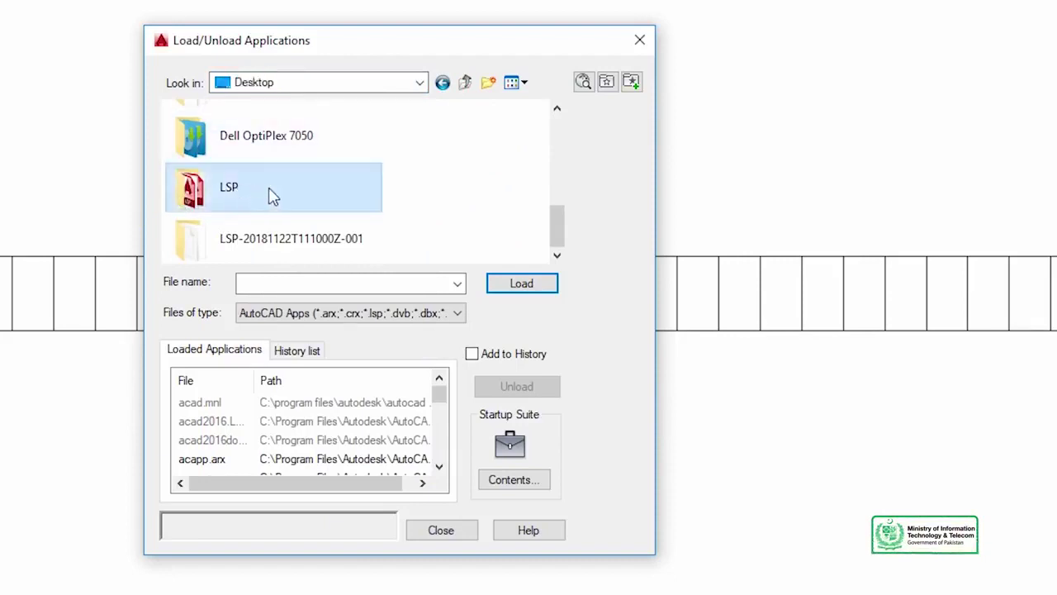
{"action": "double_click", "coordinate": [273, 195]}
Step: Load COUNT.LSP and close the Load/Unload Applications dialog
{"action": "left_click", "coordinate": [214, 211]}
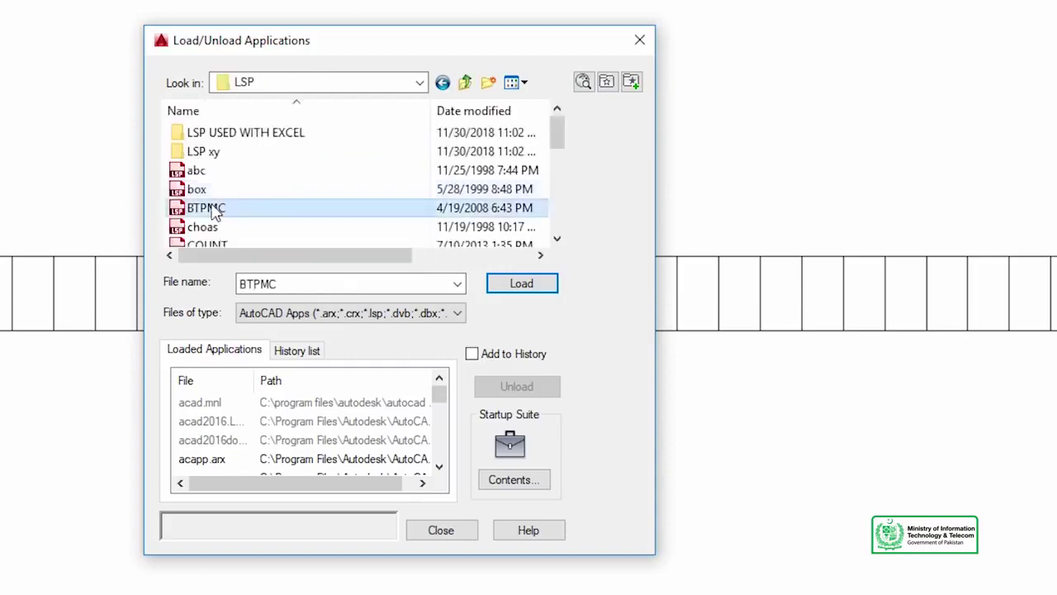
{"action": "left_click", "coordinate": [216, 225]}
{"action": "left_click", "coordinate": [214, 241]}
{"action": "scroll", "coordinate": [226, 213], "scroll_direction": "down", "scroll_amount": 2}
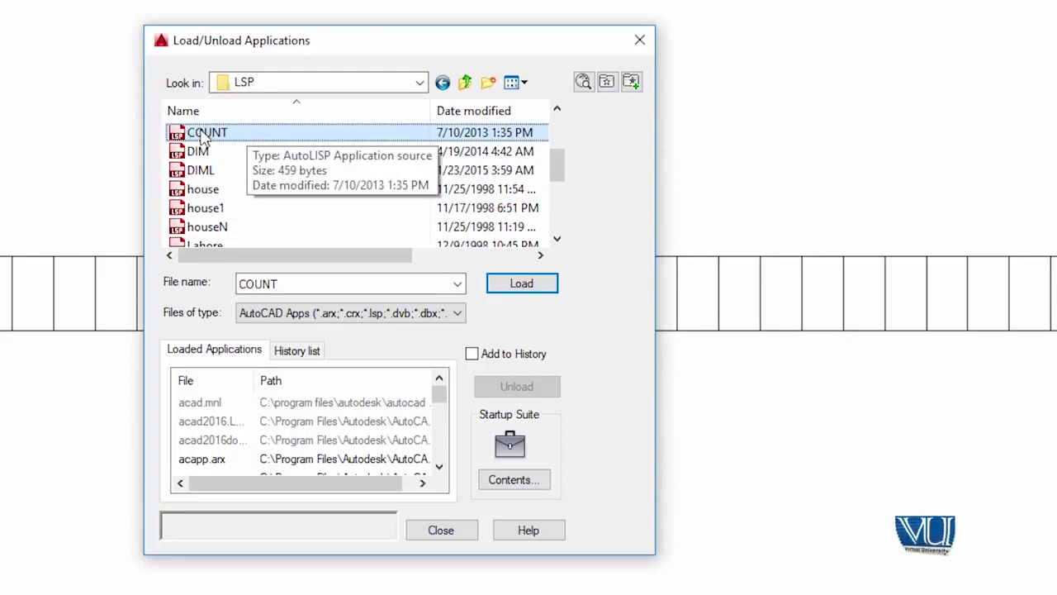
{"action": "left_click", "coordinate": [533, 293]}
{"action": "left_click", "coordinate": [522, 285]}
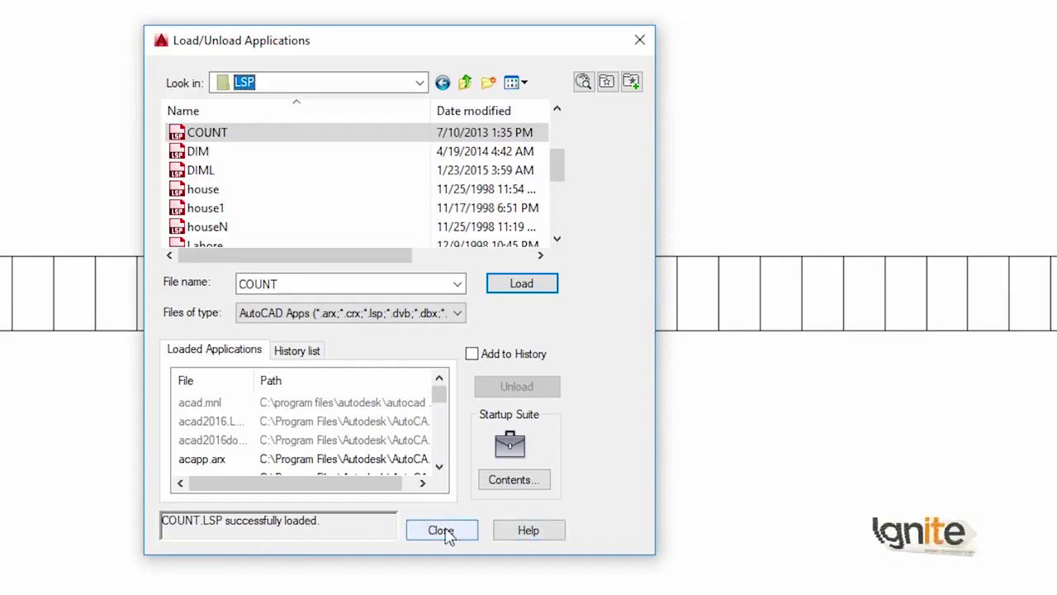
{"action": "left_click", "coordinate": [442, 531]}
Step: Pan the cell strip back into view and run the CN numbering routine
{"action": "scroll", "coordinate": [213, 430], "scroll_direction": "down", "scroll_amount": 1}
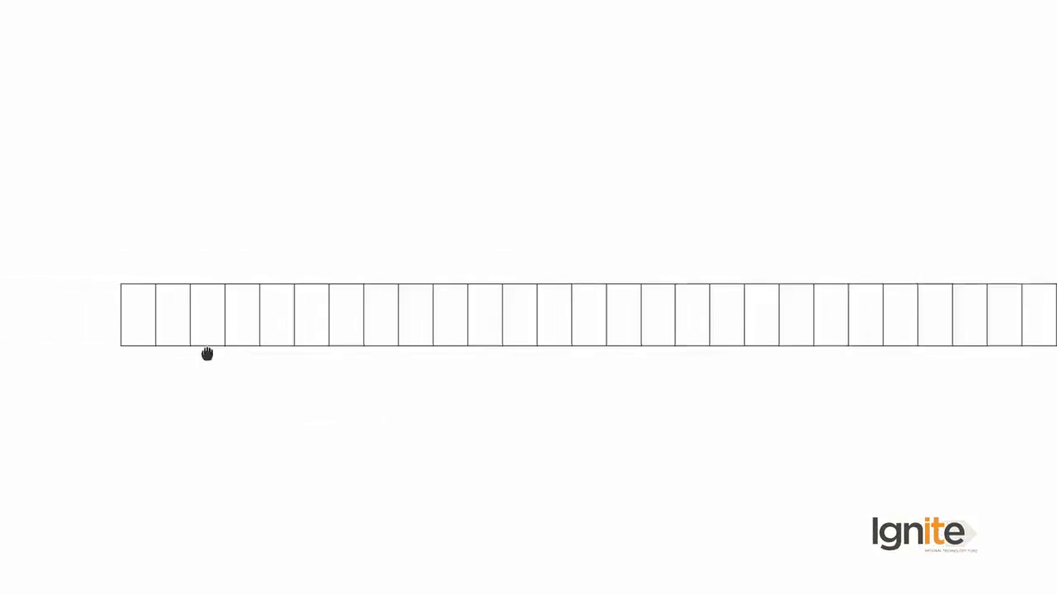
{"action": "middle_click_drag", "start_coordinate": [206, 354], "coordinate": [322, 362]}
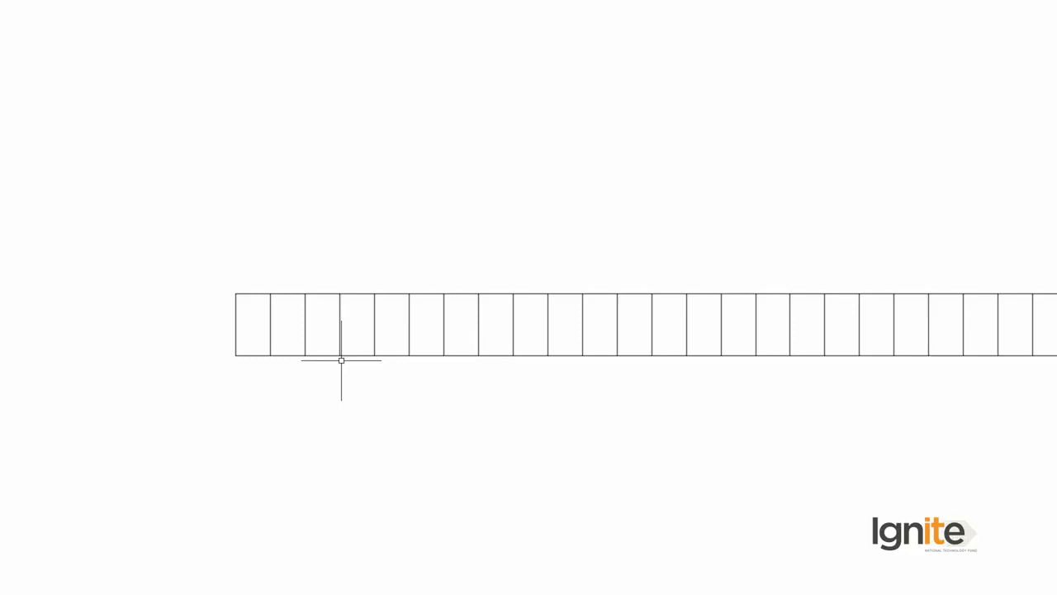
{"action": "type", "text": "C"}
{"action": "type", "text": "N"}
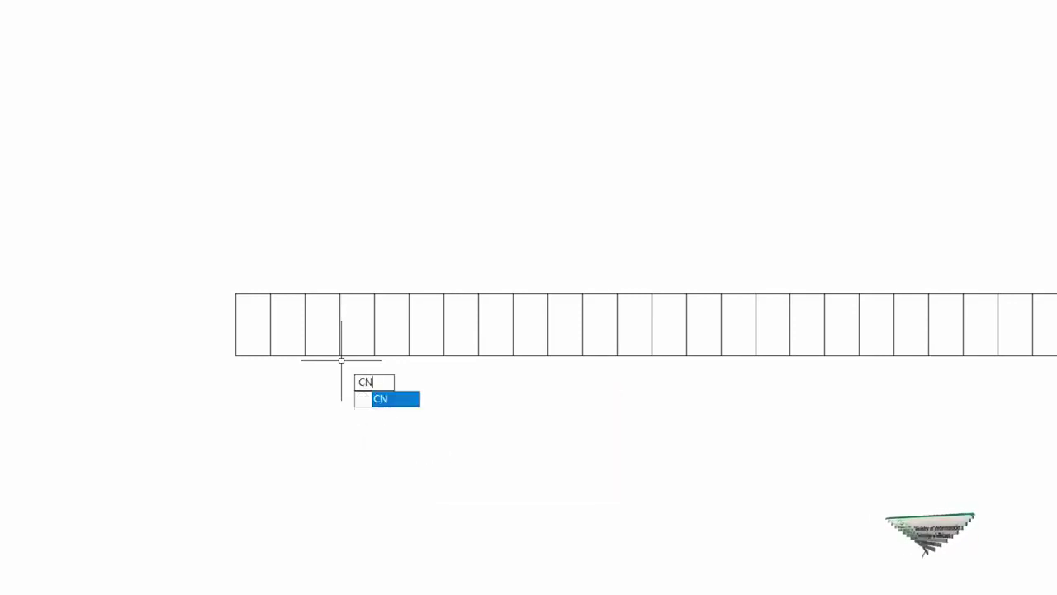
{"action": "key", "text": "Return"}
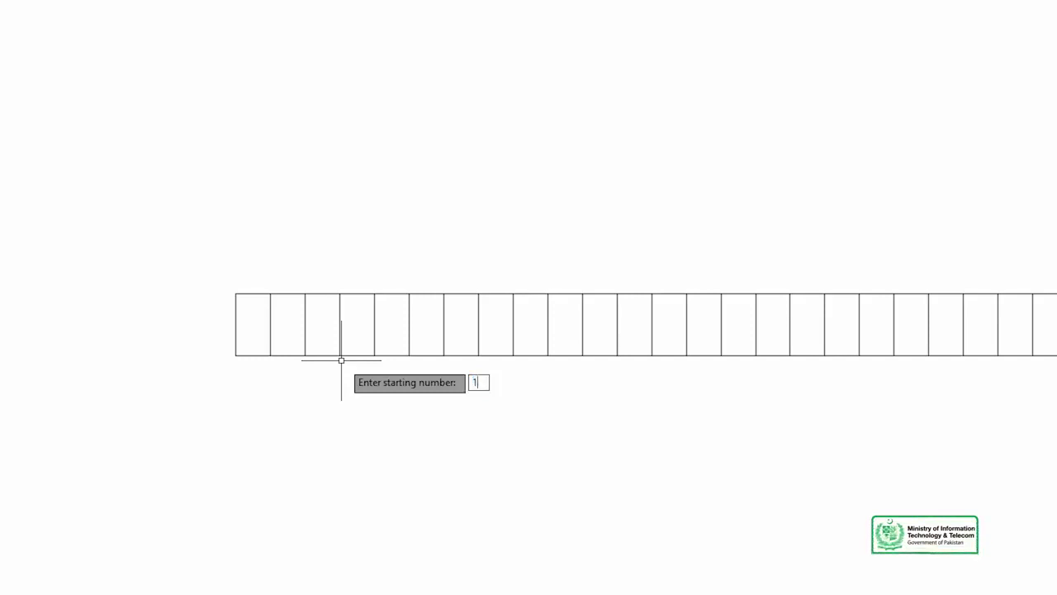
Step: Place numbers 1 through 8 in the first eight cells
{"action": "scroll", "coordinate": [241, 323], "scroll_direction": "up", "scroll_amount": 4}
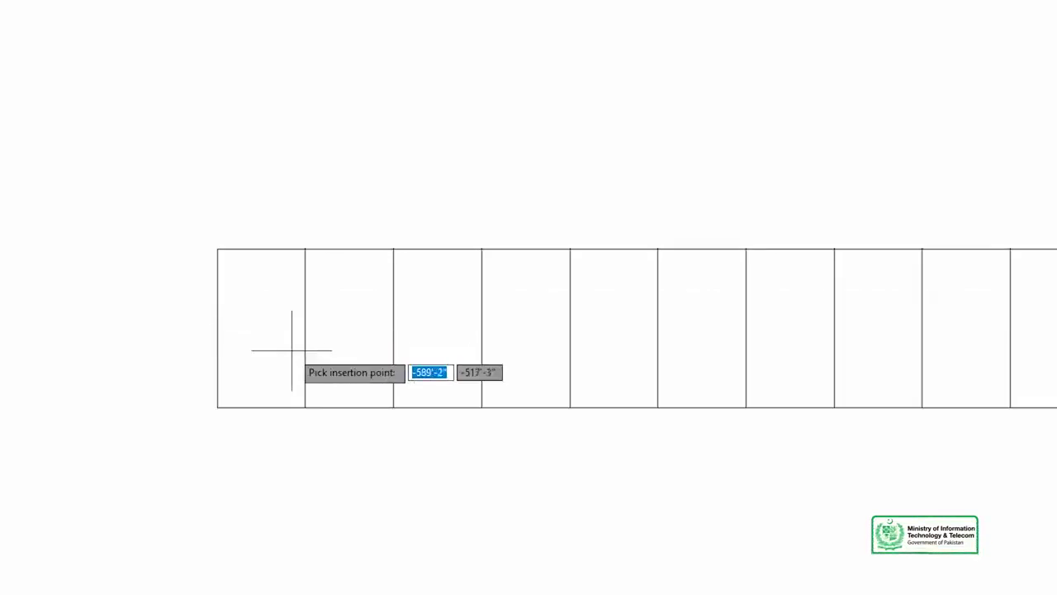
{"action": "left_click", "coordinate": [270, 329]}
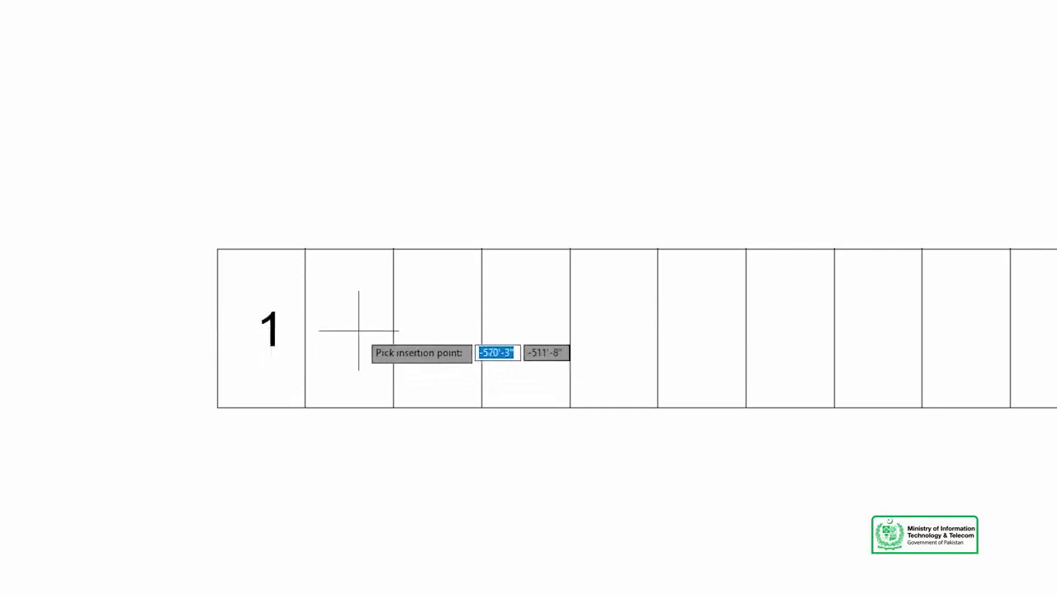
{"action": "left_click", "coordinate": [357, 328]}
{"action": "left_click", "coordinate": [446, 331]}
{"action": "left_click", "coordinate": [537, 326]}
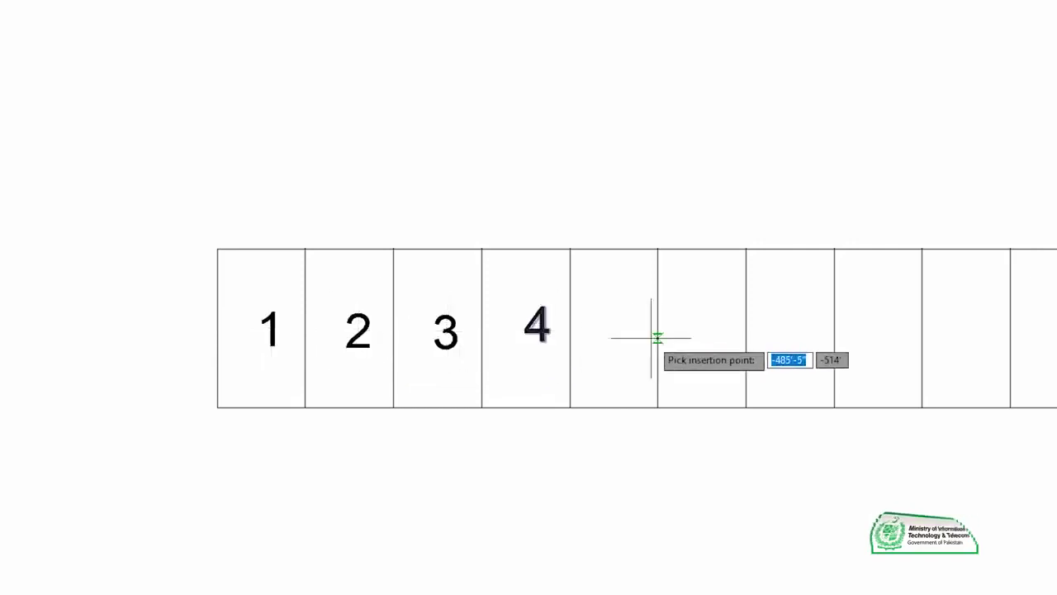
{"action": "left_click", "coordinate": [616, 323]}
{"action": "left_click", "coordinate": [696, 324]}
{"action": "left_click", "coordinate": [787, 327]}
{"action": "left_click", "coordinate": [876, 324]}
Step: Continue along the strip, numbering cells 9 through 17
{"action": "scroll", "coordinate": [956, 338], "scroll_direction": "down", "scroll_amount": 2}
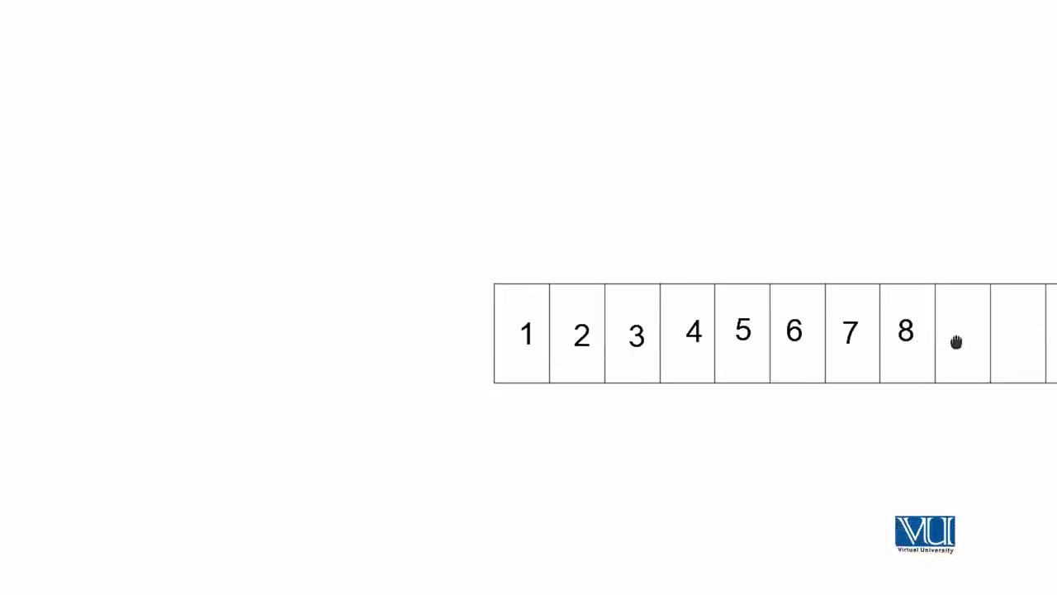
{"action": "middle_click_drag", "start_coordinate": [956, 338], "coordinate": [642, 338]}
{"action": "left_click", "coordinate": [669, 328]}
{"action": "left_click", "coordinate": [720, 328]}
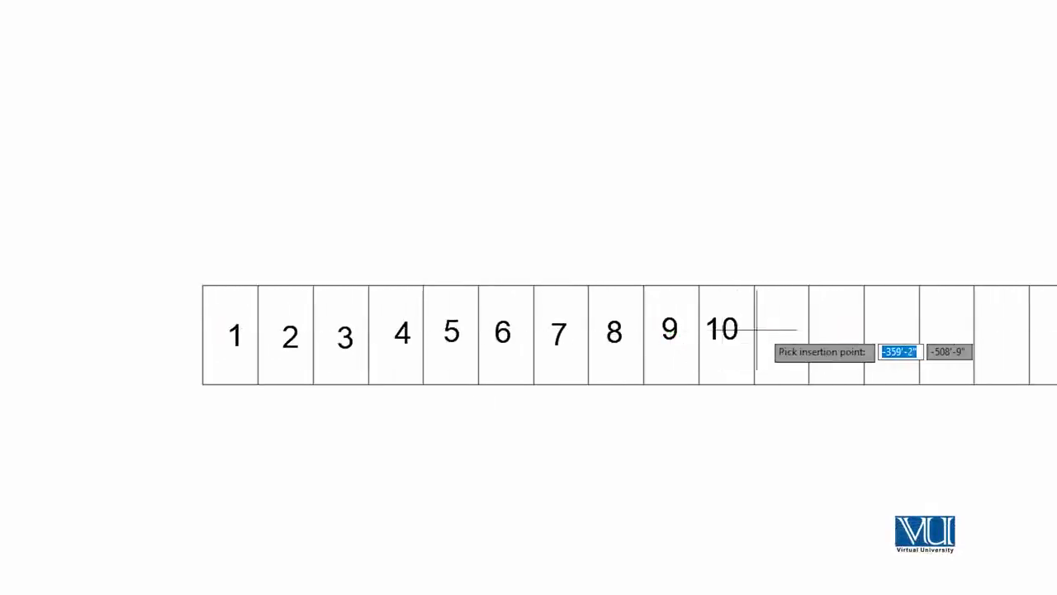
{"action": "left_click", "coordinate": [781, 329]}
{"action": "left_click", "coordinate": [833, 330]}
{"action": "left_click", "coordinate": [896, 331]}
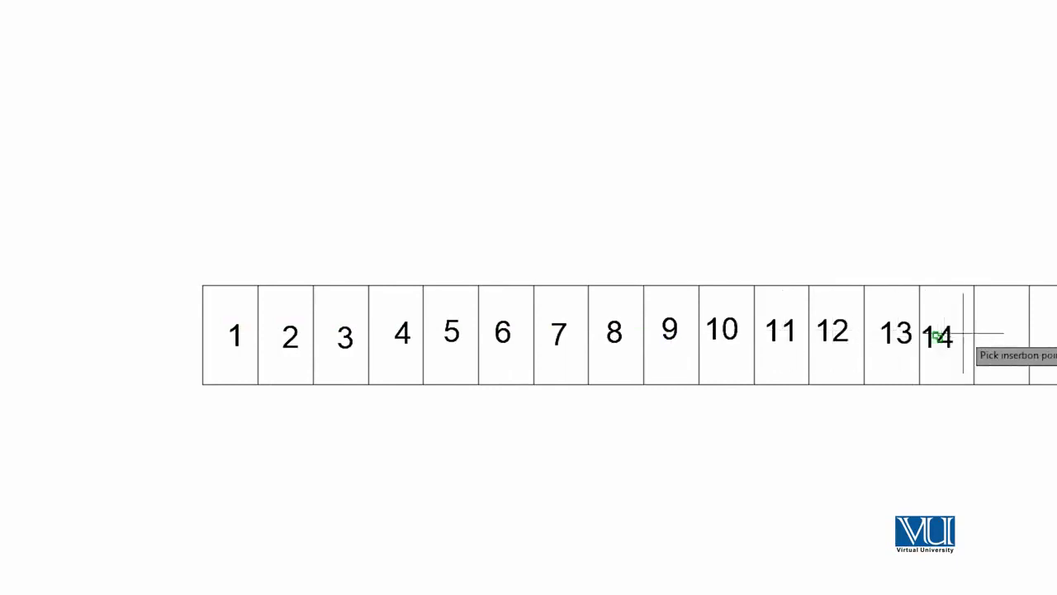
{"action": "left_click", "coordinate": [1051, 331]}
{"action": "middle_click_drag", "start_coordinate": [1050, 330], "coordinate": [880, 330]}
{"action": "left_click", "coordinate": [937, 329]}
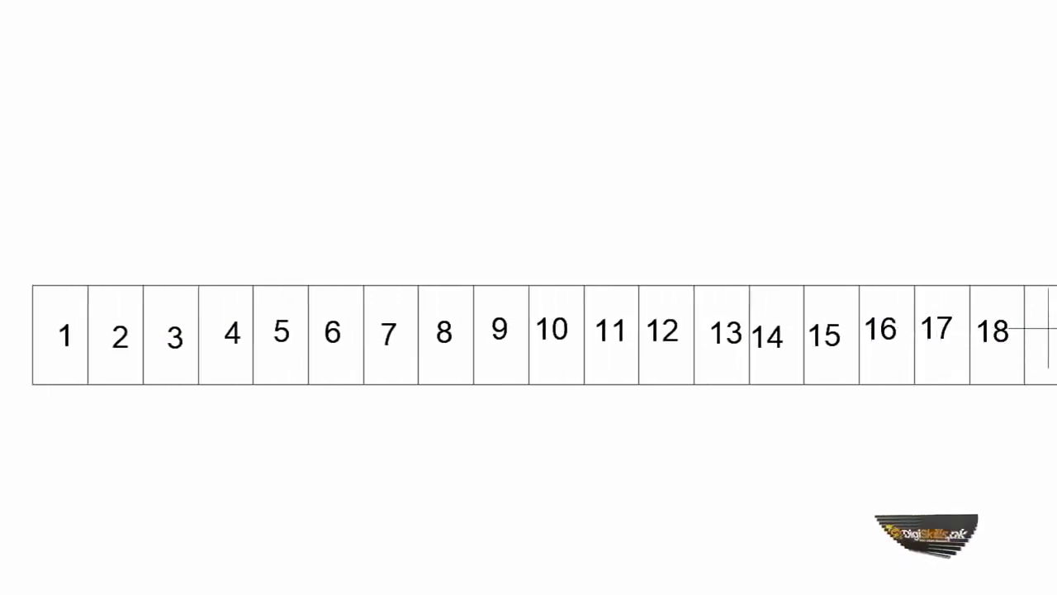
{"action": "middle_click_drag", "start_coordinate": [1050, 356], "coordinate": [925, 356]}
Step: Number the remaining cells up to 28, then review the numbered row
{"action": "scroll", "coordinate": [735, 363], "scroll_direction": "down", "scroll_amount": 2}
{"action": "left_click", "coordinate": [887, 339]}
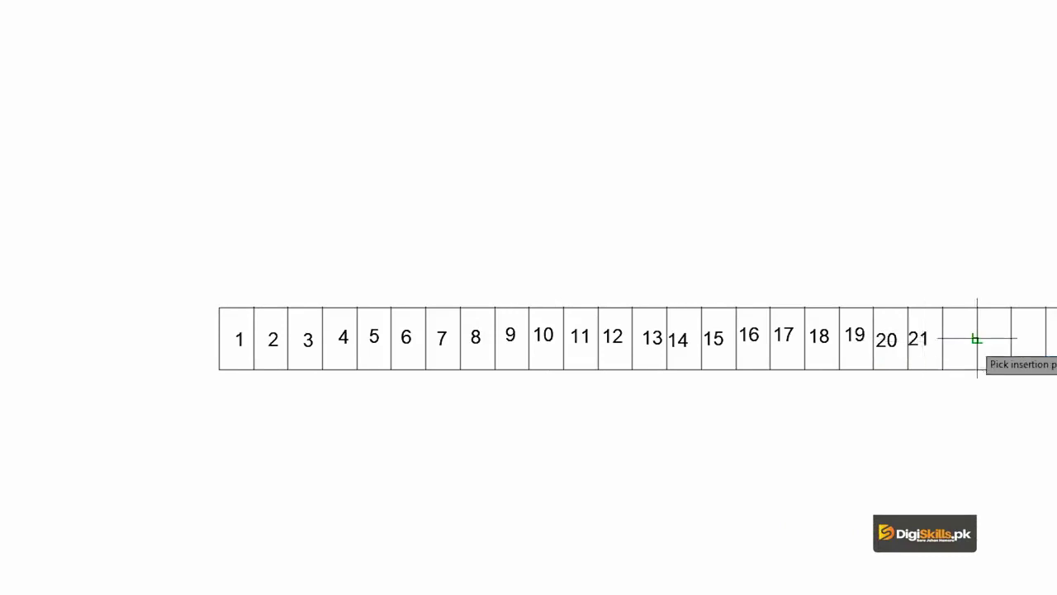
{"action": "type", "text": "22"}
{"action": "scroll", "coordinate": [980, 339], "scroll_direction": "up", "scroll_amount": 2}
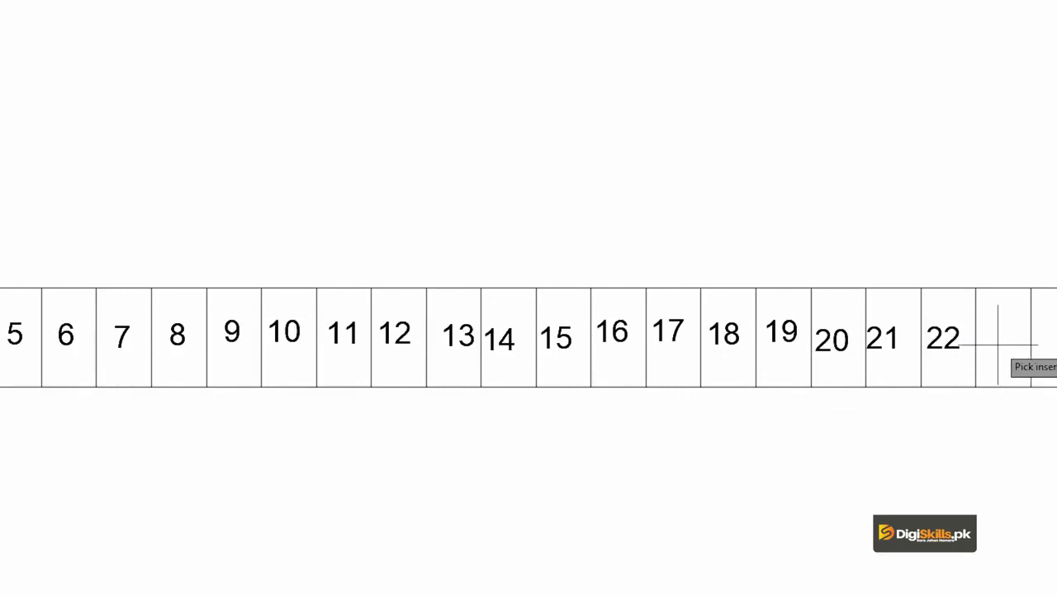
{"action": "left_click", "coordinate": [999, 336]}
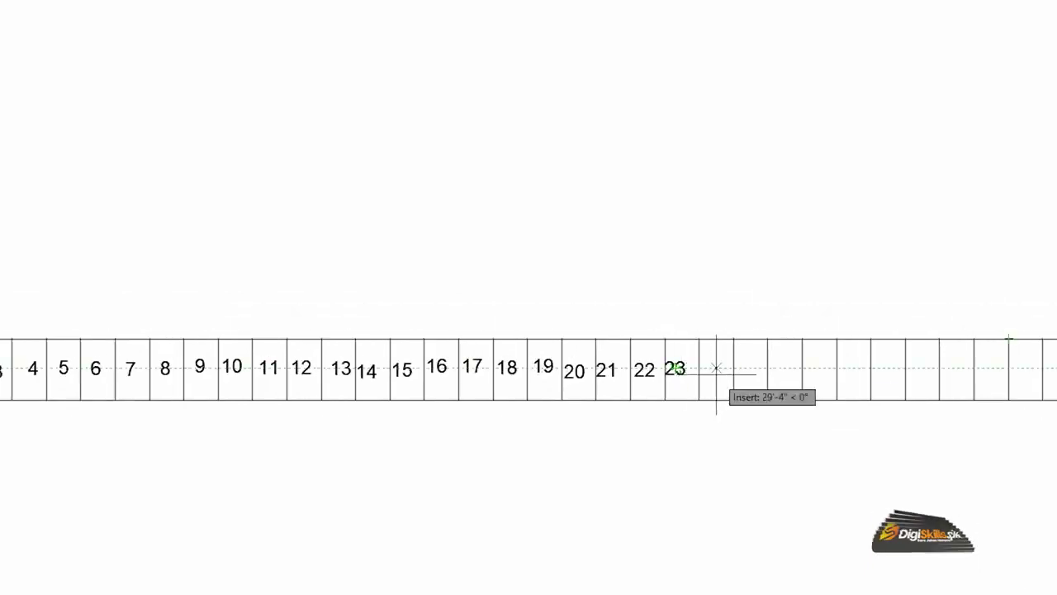
{"action": "left_click", "coordinate": [719, 367]}
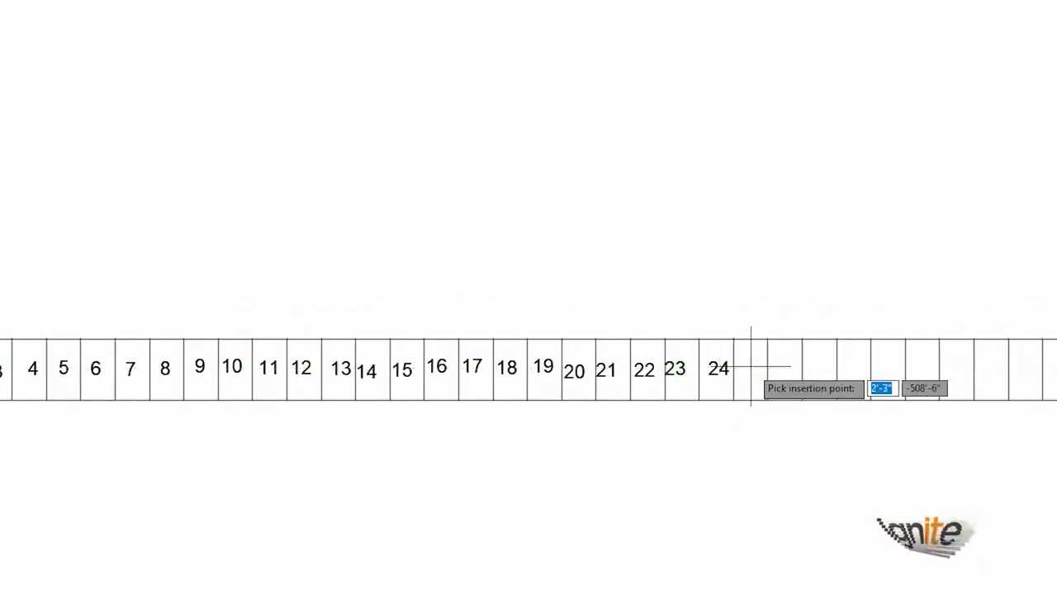
{"action": "left_click", "coordinate": [782, 367]}
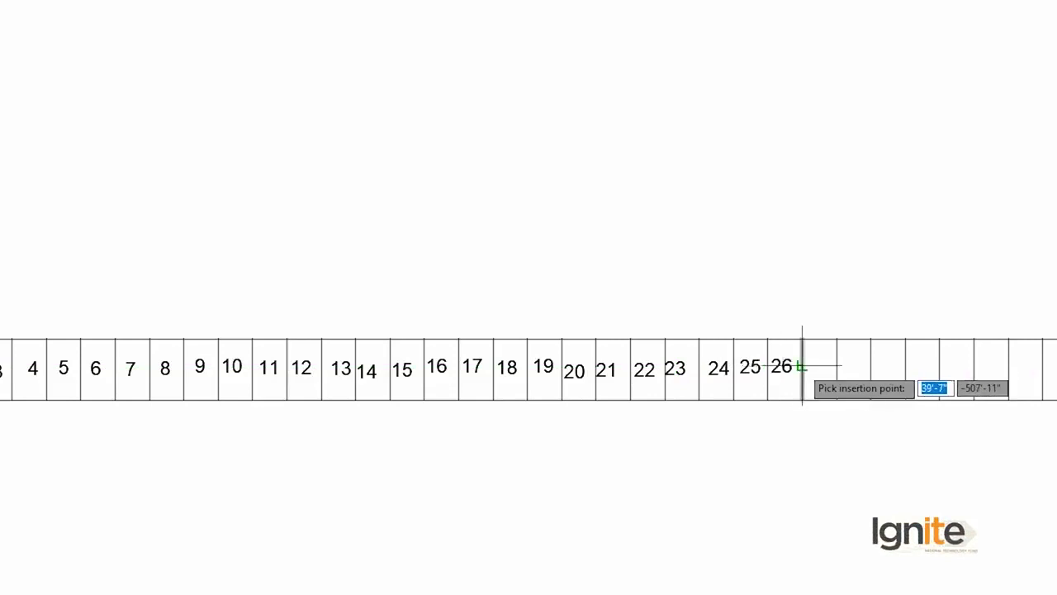
{"action": "left_click", "coordinate": [815, 366]}
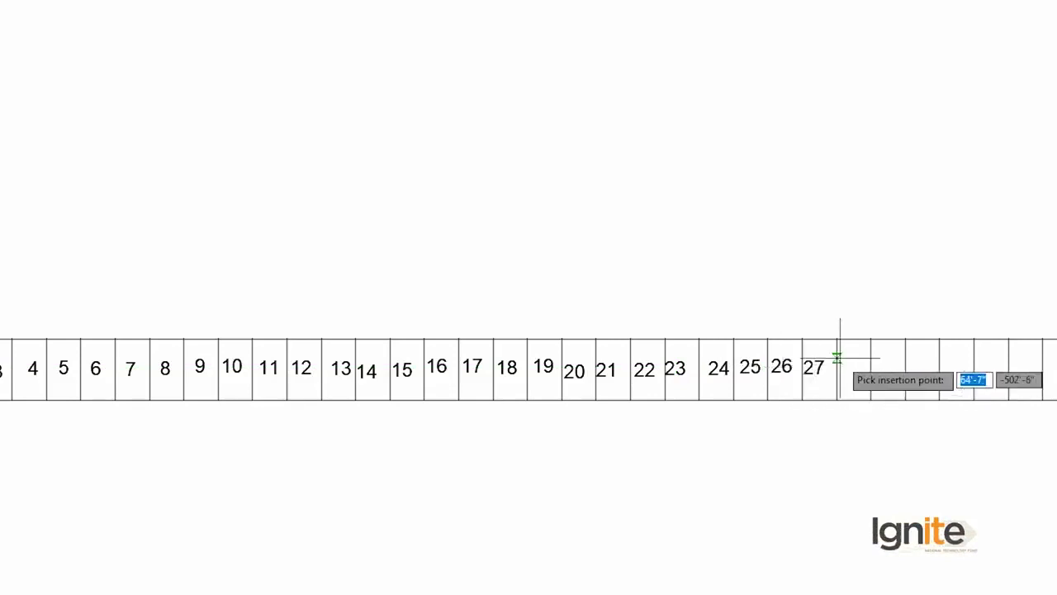
{"action": "left_click", "coordinate": [851, 367]}
{"action": "middle_click_drag", "start_coordinate": [4, 338], "coordinate": [118, 283]}
{"action": "scroll", "coordinate": [117, 284], "scroll_direction": "down", "scroll_amount": 1}
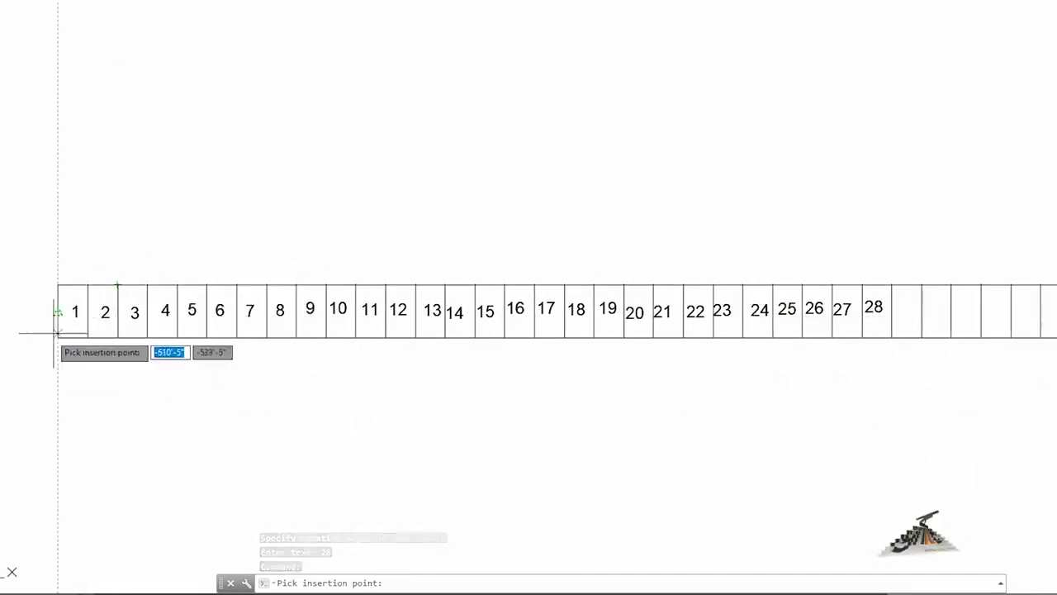
{"action": "scroll", "coordinate": [38, 333], "scroll_direction": "up", "scroll_amount": 2}
{"action": "scroll", "coordinate": [184, 342], "scroll_direction": "up", "scroll_amount": 2}
{"action": "mouse_move", "coordinate": [124, 347]}
{"action": "middle_mouse_down"}
{"action": "mouse_move", "coordinate": [453, 429]}
{"action": "mouse_move", "coordinate": [386, 370]}
{"action": "middle_mouse_up"}
{"action": "scroll", "coordinate": [421, 401], "scroll_direction": "up", "scroll_amount": 2}
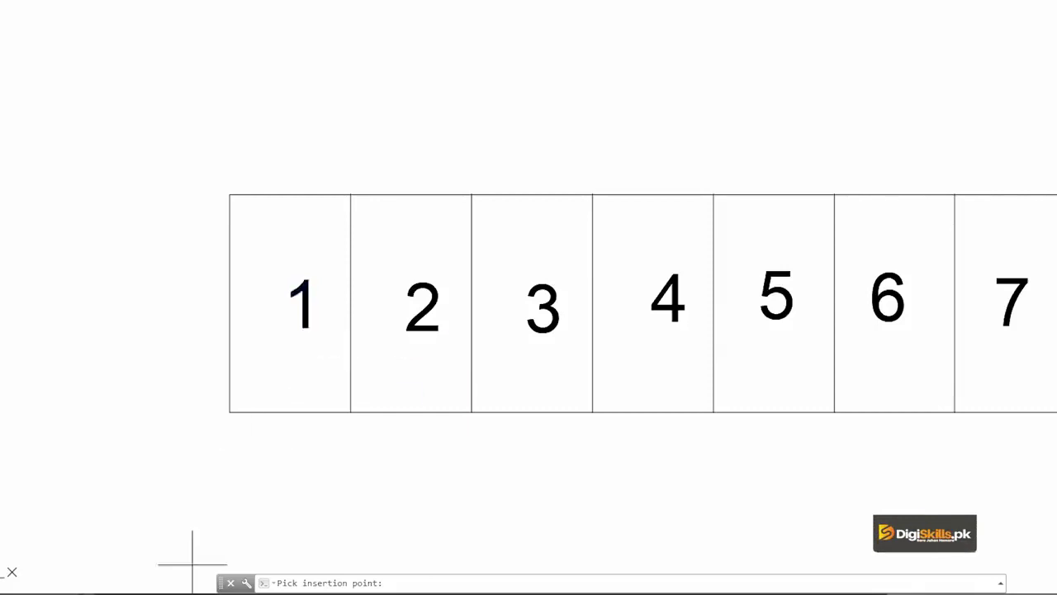
{"action": "scroll", "coordinate": [523, 147], "scroll_direction": "down", "scroll_amount": 2}
{"action": "scroll", "coordinate": [523, 149], "scroll_direction": "down", "scroll_amount": 2}
{"action": "middle_click_drag", "start_coordinate": [563, 186], "coordinate": [218, 221]}
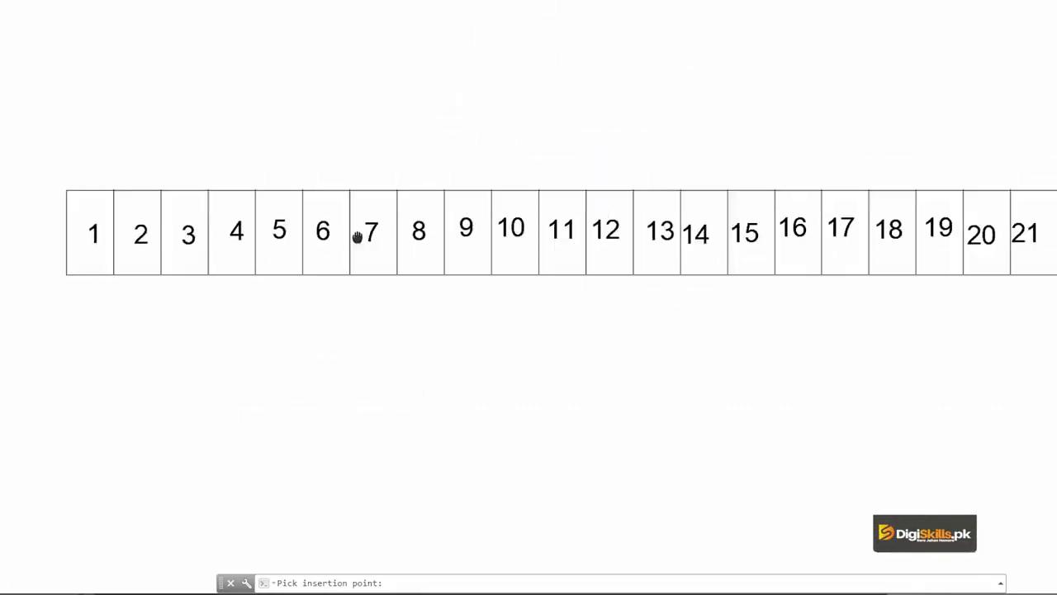
{"action": "scroll", "coordinate": [295, 272], "scroll_direction": "down", "scroll_amount": 2}
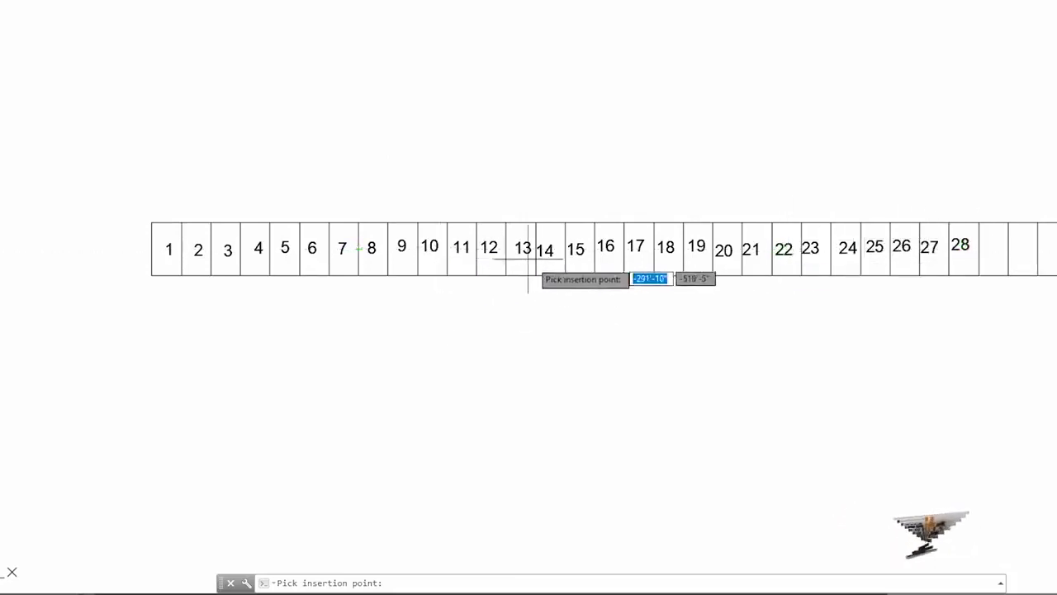
Step: Cancel the CN numbering routine and undo the placed numbers 2 through 28 back to 1
{"action": "key", "text": "Escape"}
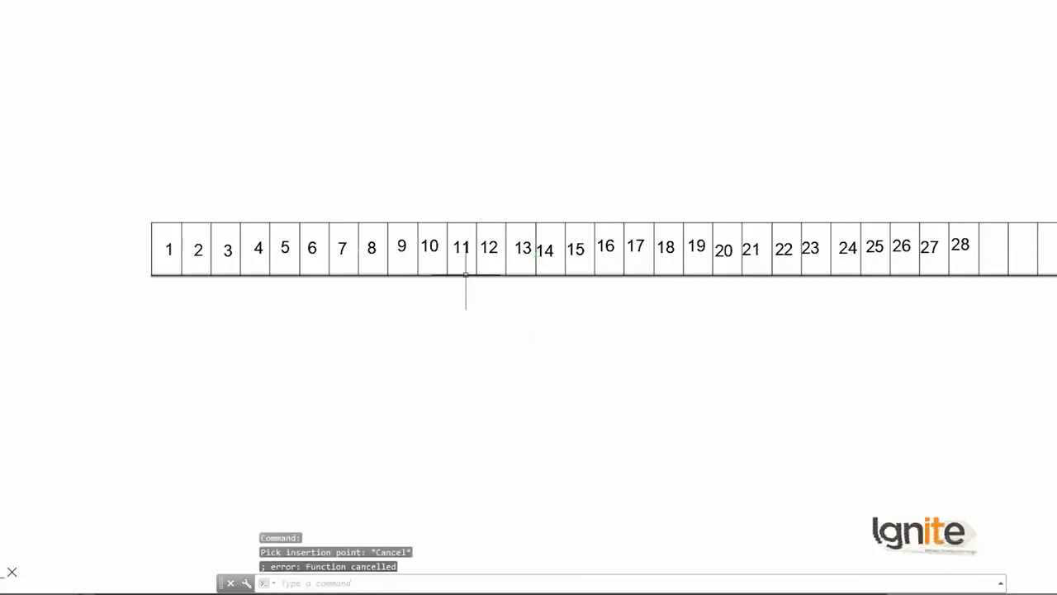
{"action": "key", "text": "ctrl+z"}
{"action": "key", "text": "ctrl+z"}
{"action": "key", "text": "ctrl+z"}
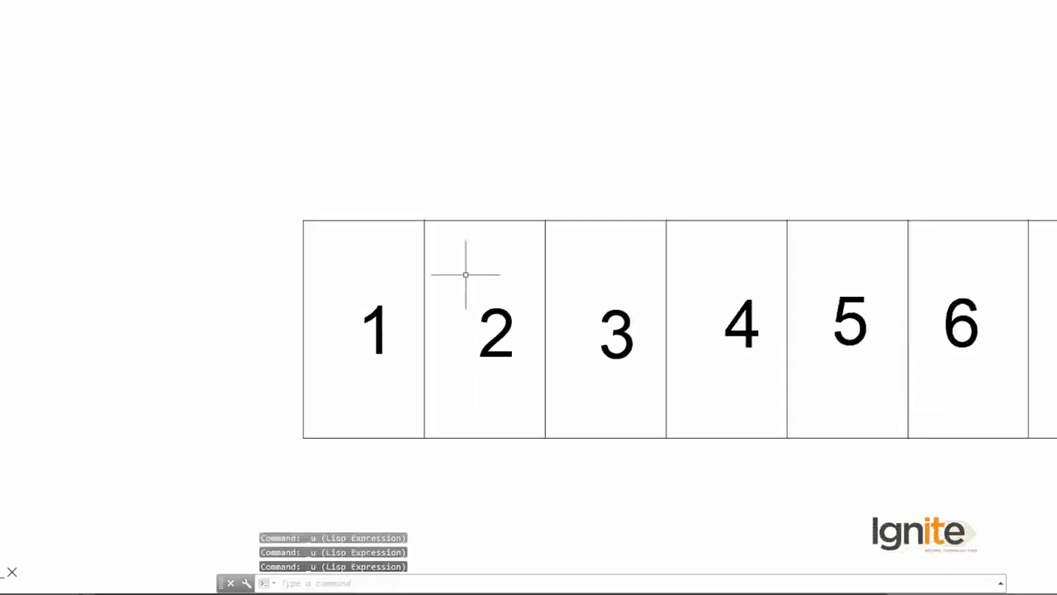
{"action": "key", "text": "ctrl+z"}
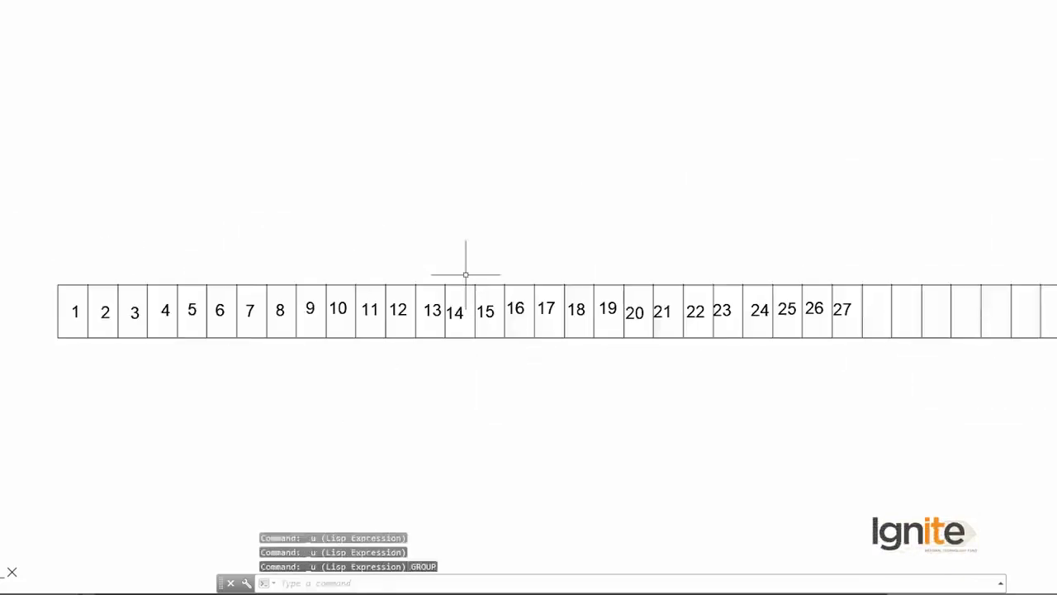
{"action": "key", "text": "ctrl+z"}
{"action": "key", "text": "ctrl+z"}
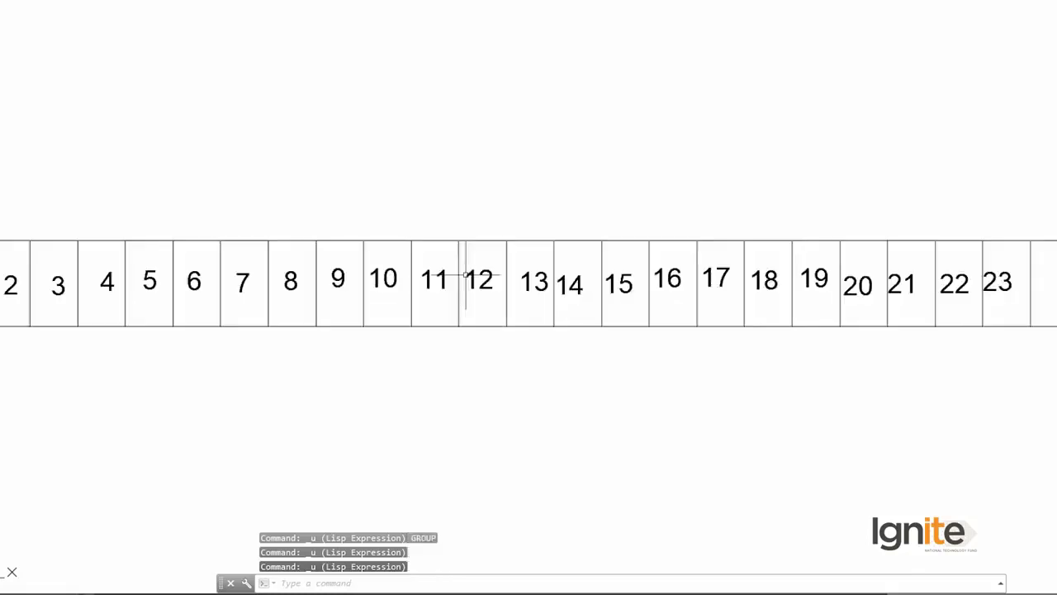
{"action": "key", "text": "ctrl+z"}
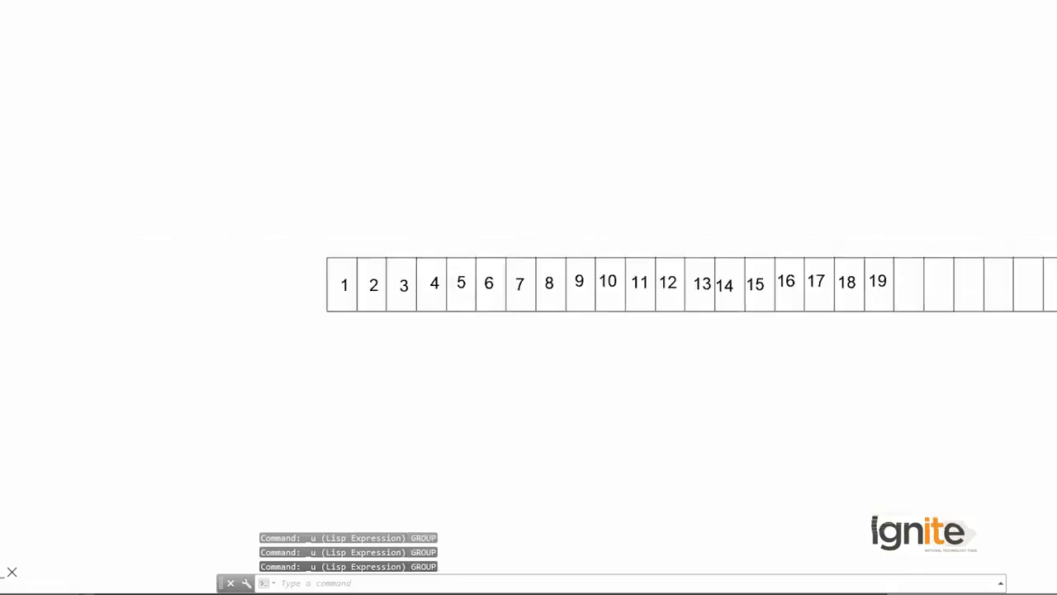
{"action": "key", "text": "ctrl+z"}
{"action": "key", "text": "ctrl+z"}
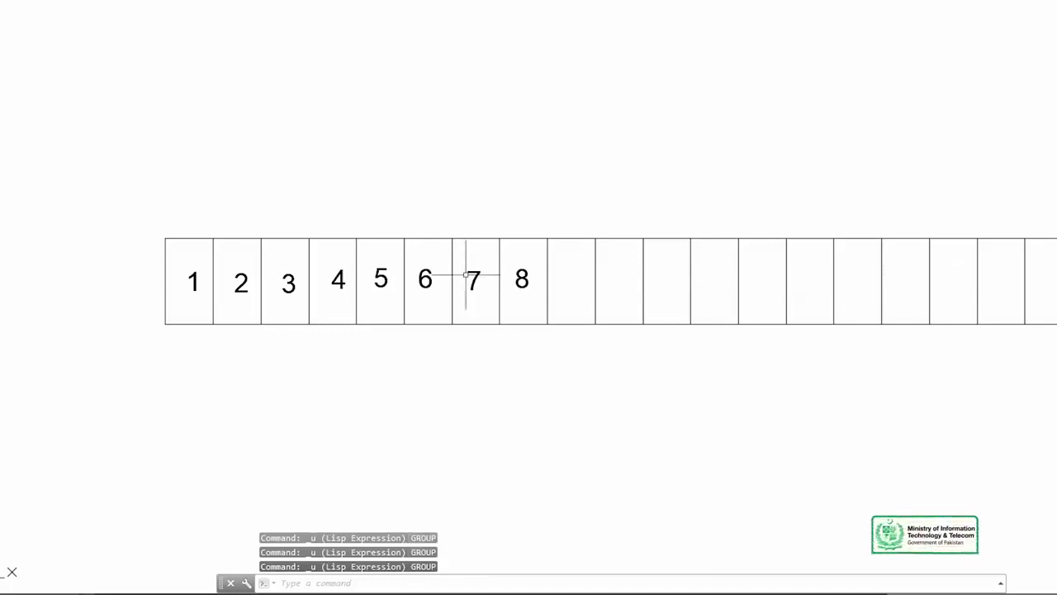
{"action": "key", "text": "ctrl+z"}
{"action": "key", "text": "ctrl+z"}
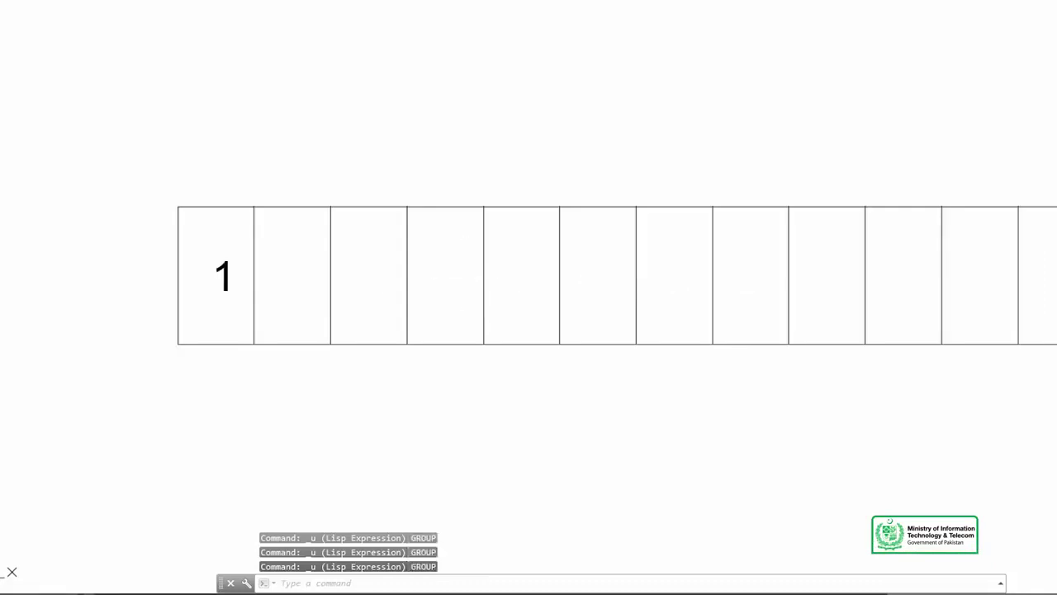
{"action": "scroll", "coordinate": [466, 275], "scroll_direction": "down", "scroll_amount": 2}
Step: Run CN with starting number 101 and number the first four cells 101–104
{"action": "type", "text": "CN"}
{"action": "key", "text": "Return"}
{"action": "type", "text": "101"}
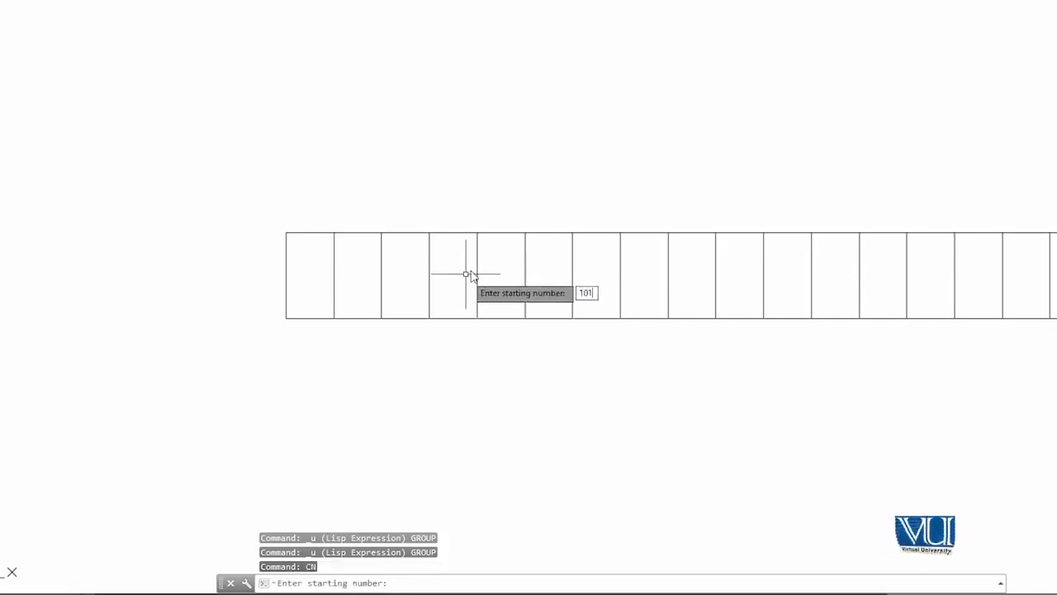
{"action": "key", "text": "Return"}
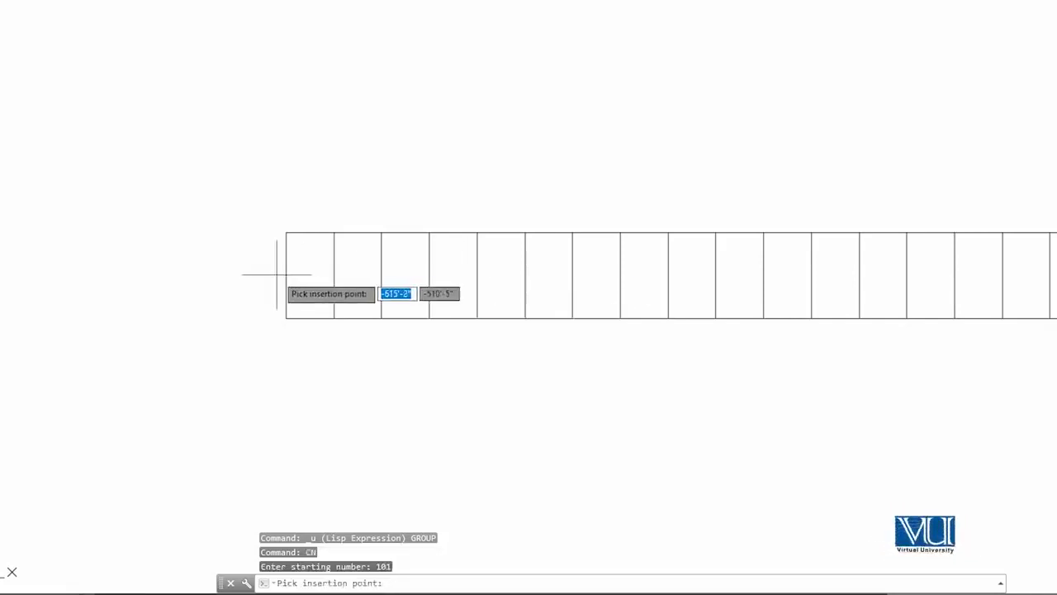
{"action": "left_click", "coordinate": [301, 275]}
{"action": "left_click", "coordinate": [351, 274]}
{"action": "left_click", "coordinate": [407, 275]}
{"action": "left_click", "coordinate": [446, 278]}
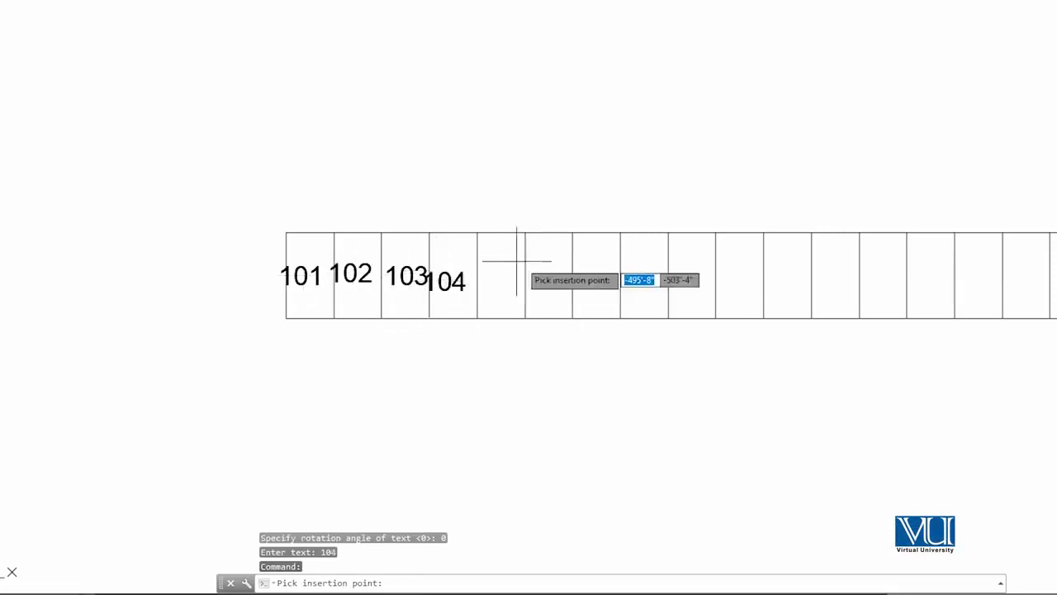
Step: Cancel the routine and undo the trial 101–104 numbers
{"action": "scroll", "coordinate": [427, 276], "scroll_direction": "up", "scroll_amount": 4}
{"action": "key", "text": "Escape"}
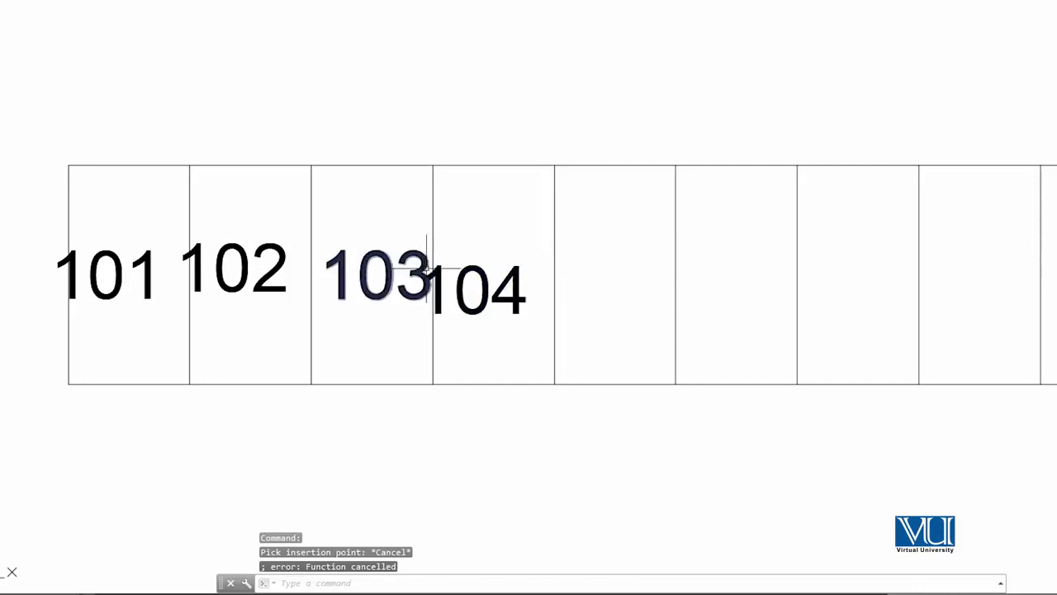
{"action": "key", "text": "ctrl+z"}
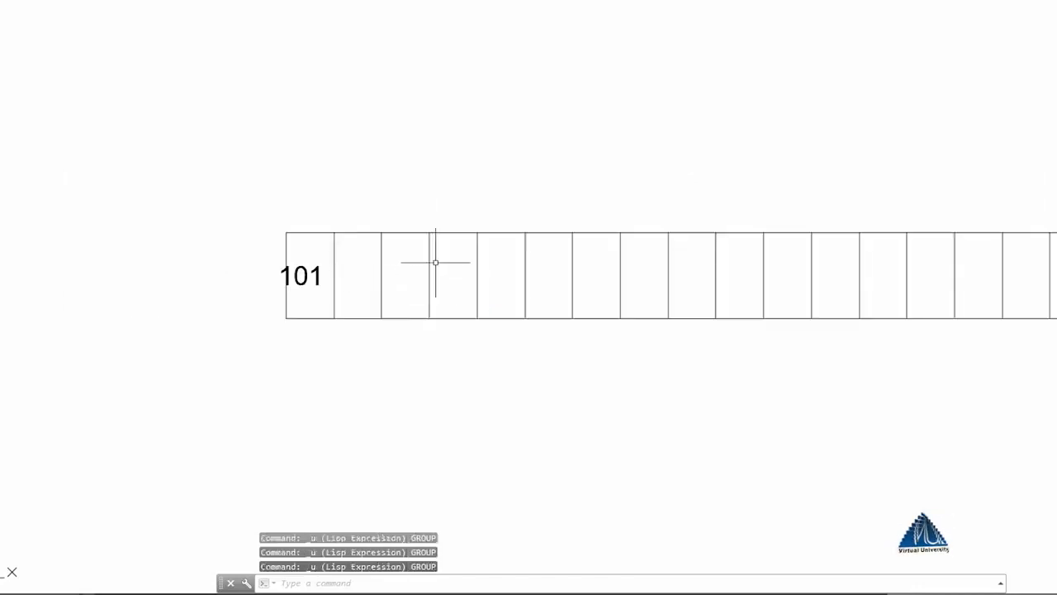
{"action": "scroll", "coordinate": [266, 268], "scroll_direction": "up", "scroll_amount": 4}
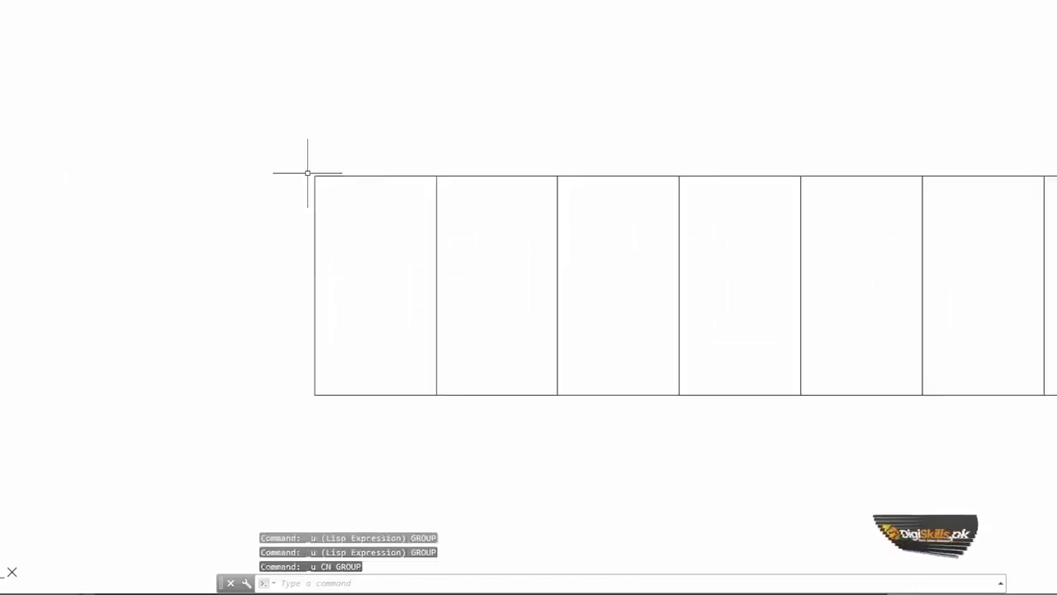
Step: Draw two corner-to-corner diagonal lines forming an X across the first cell
{"action": "type", "text": "l"}
{"action": "key", "text": "Return"}
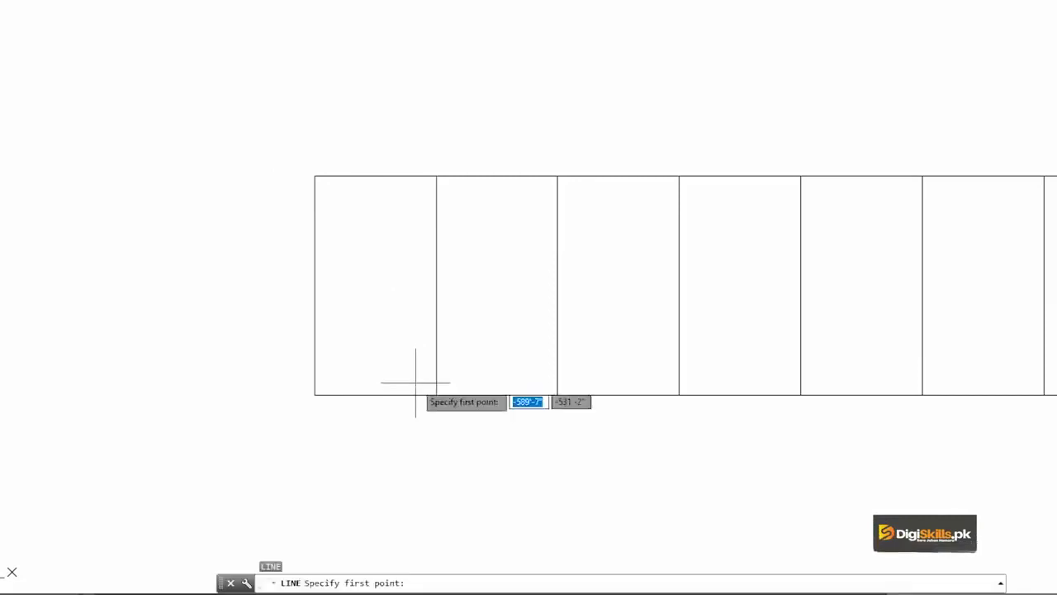
{"action": "left_click", "coordinate": [314, 176]}
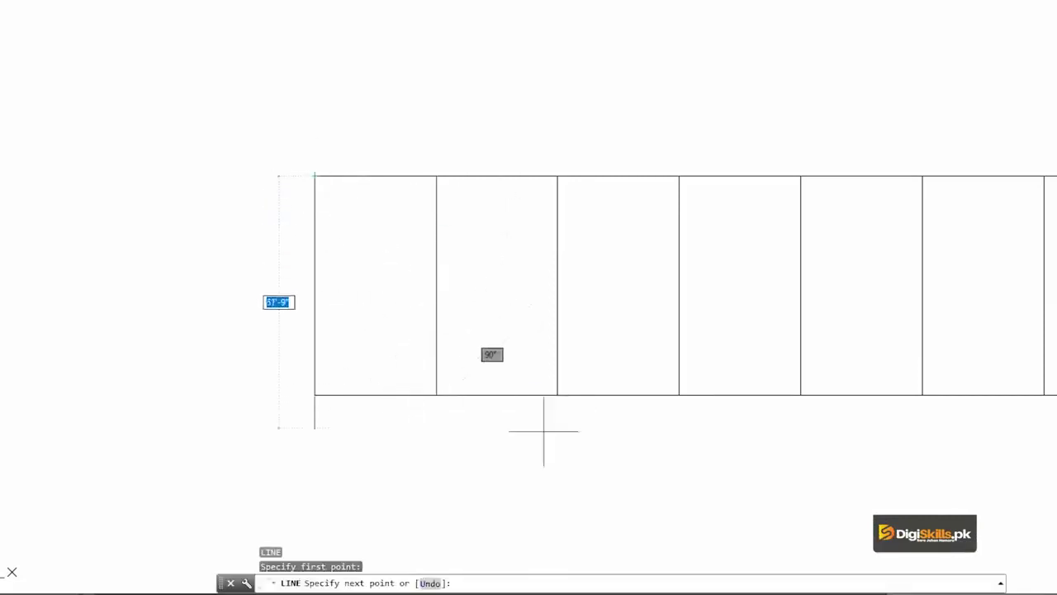
{"action": "left_click", "coordinate": [436, 394]}
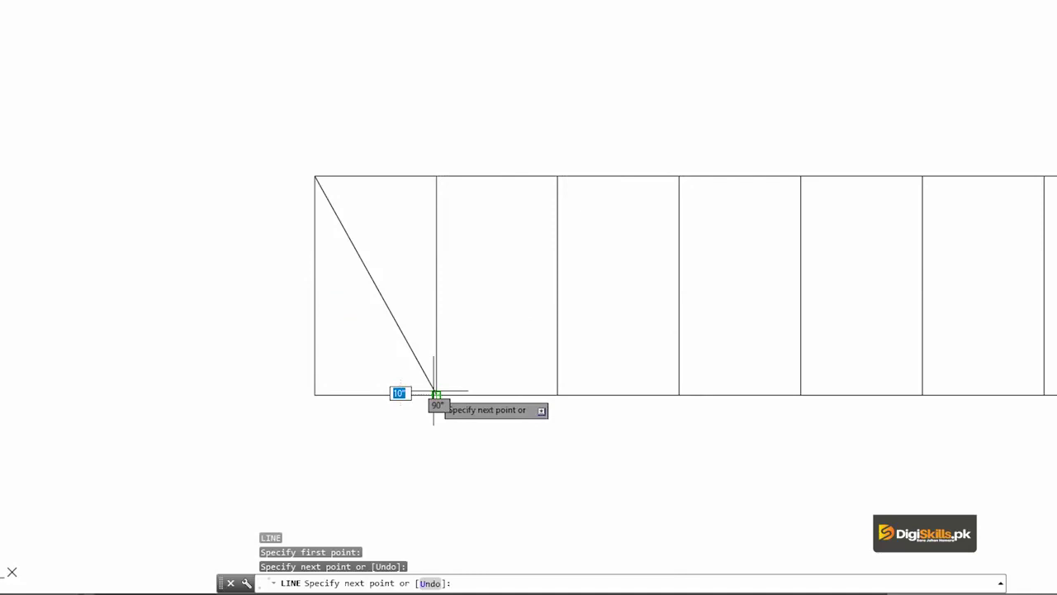
{"action": "key", "text": "Return"}
{"action": "type", "text": "l"}
{"action": "key", "text": "Return"}
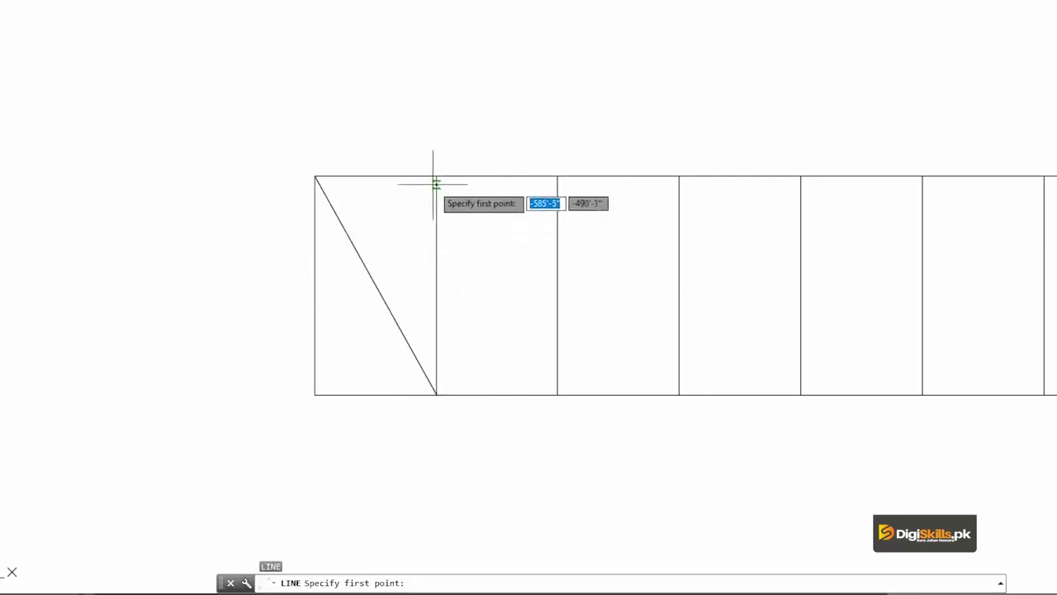
{"action": "left_click", "coordinate": [436, 176]}
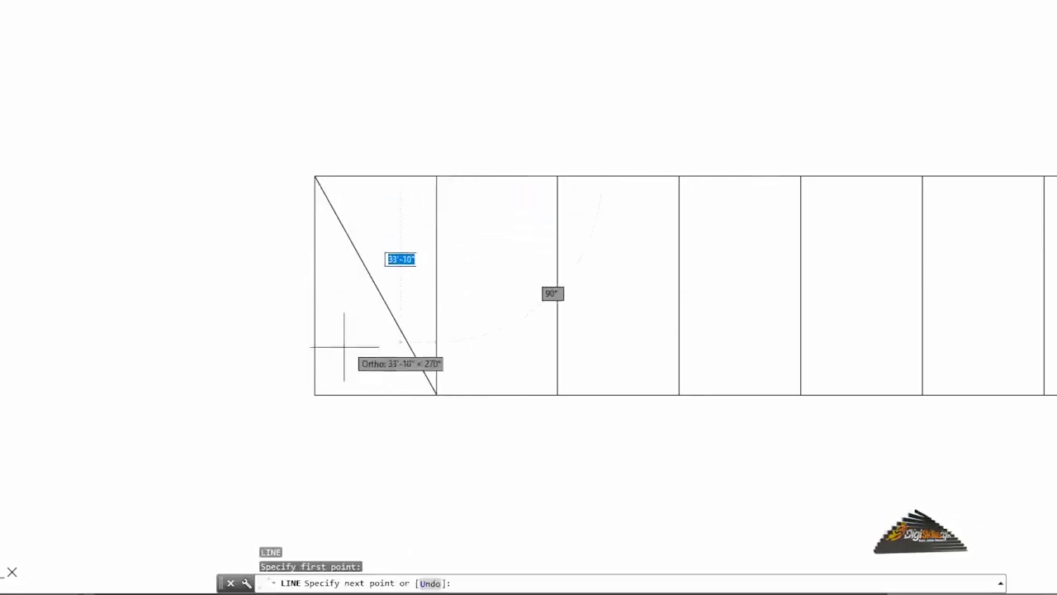
{"action": "left_click", "coordinate": [314, 394]}
{"action": "key", "text": "Escape"}
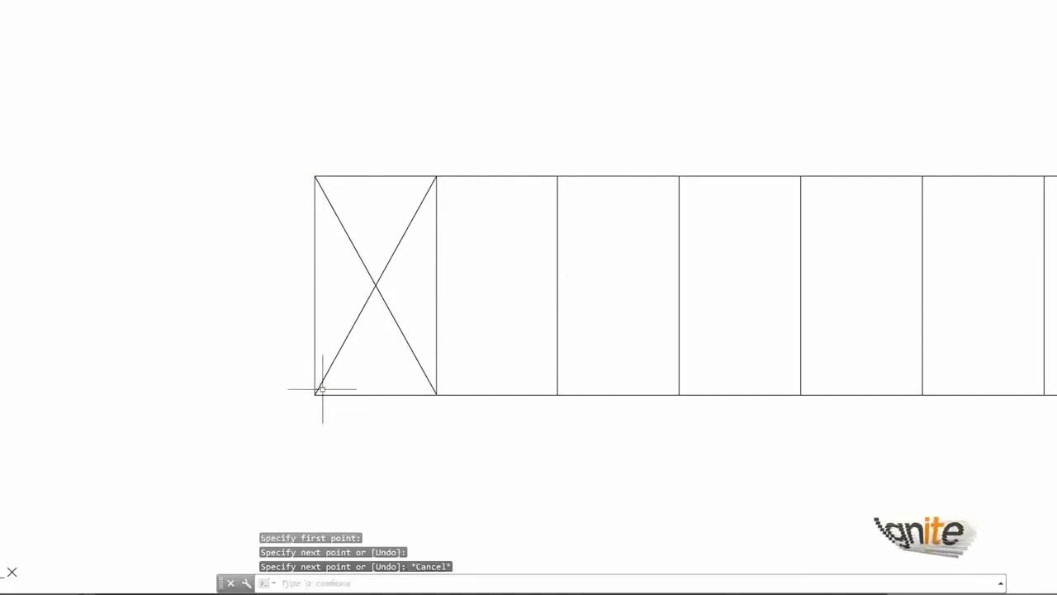
Step: Write a large number 1 as 10' Arial multiline text in a box beside the strip
{"action": "left_click", "coordinate": [14, 281]}
{"action": "left_click", "coordinate": [377, 228]}
{"action": "left_click", "coordinate": [431, 264]}
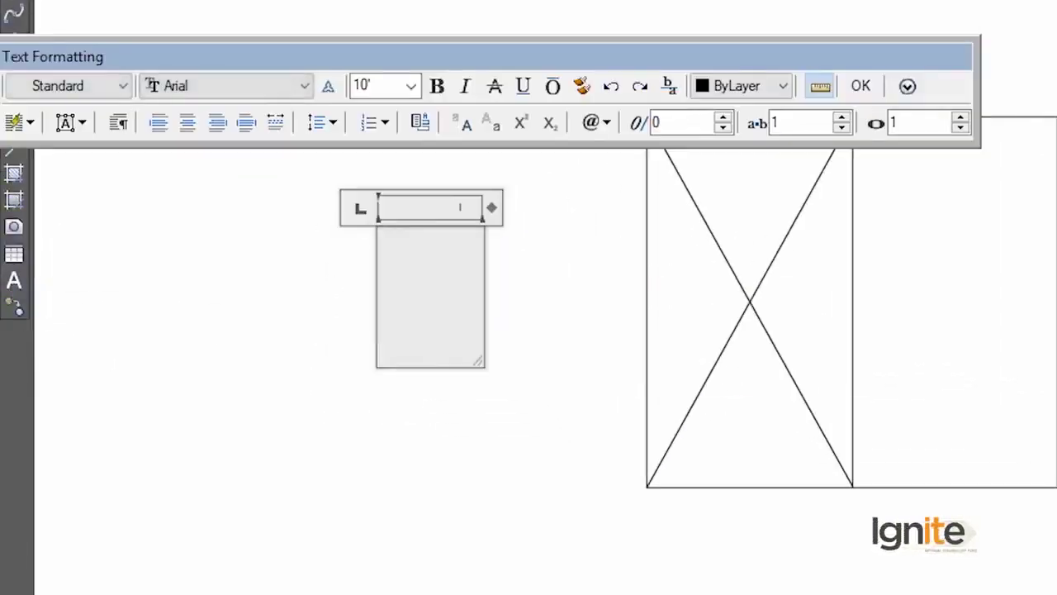
{"action": "type", "text": "1"}
{"action": "left_click", "coordinate": [467, 524]}
{"action": "scroll", "coordinate": [413, 273], "scroll_direction": "up", "scroll_amount": 3}
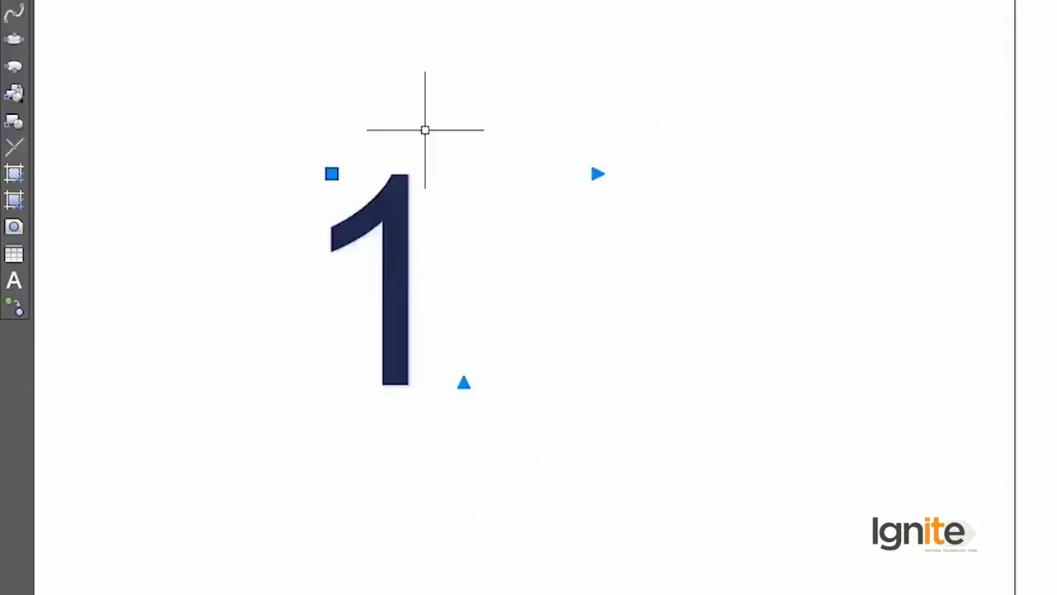
{"action": "type", "text": "M"}
Step: Turn Ortho off and toggle object snap in the status bar
{"action": "key", "text": "Return"}
{"action": "key", "text": "Escape"}
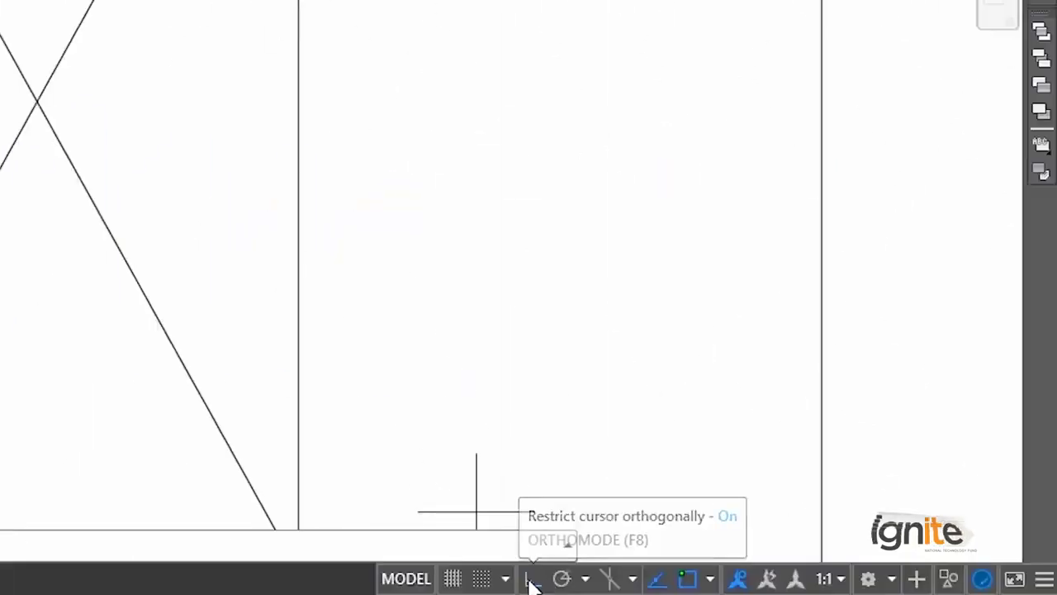
{"action": "left_click", "coordinate": [533, 579]}
{"action": "left_click", "coordinate": [685, 578]}
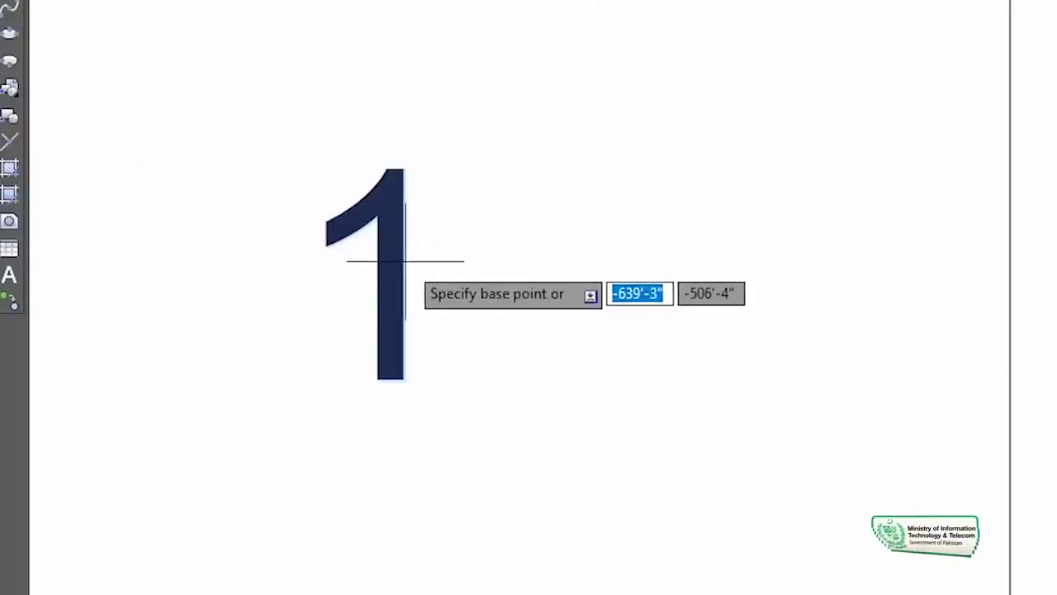
Step: Move the large 1 from its base point to the diagonals' intersection
{"action": "left_click", "coordinate": [390, 263]}
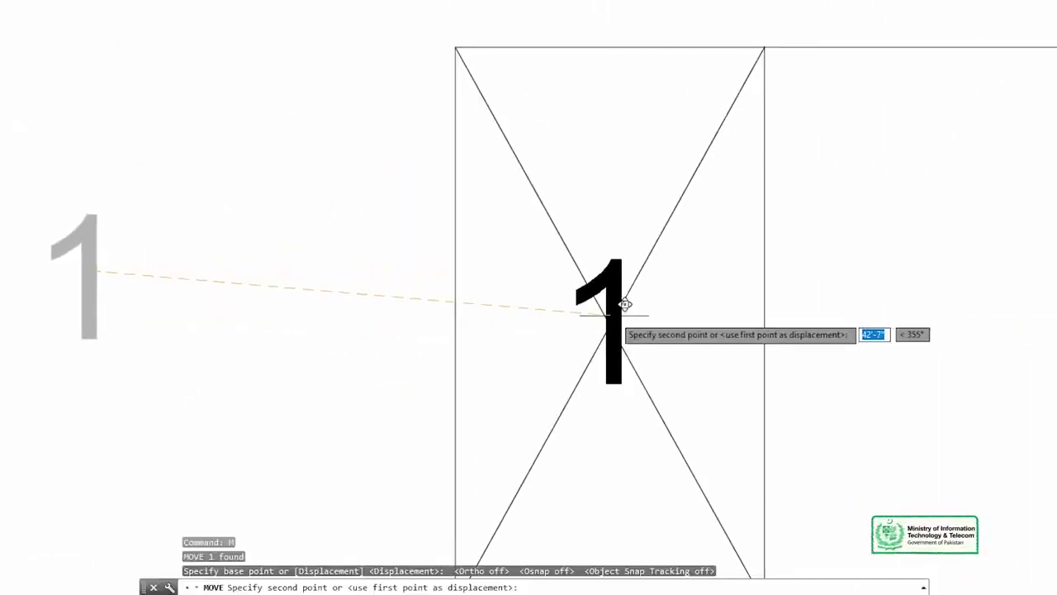
{"action": "left_click", "coordinate": [623, 305]}
{"action": "scroll", "coordinate": [736, 284], "scroll_direction": "down", "scroll_amount": 4}
{"action": "mouse_move", "coordinate": [733, 305]}
{"action": "middle_mouse_down"}
{"action": "mouse_move", "coordinate": [589, 283]}
{"action": "mouse_move", "coordinate": [522, 291]}
{"action": "middle_mouse_up"}
Step: Delete both diagonal guide lines from the first cell
{"action": "left_click", "coordinate": [498, 244]}
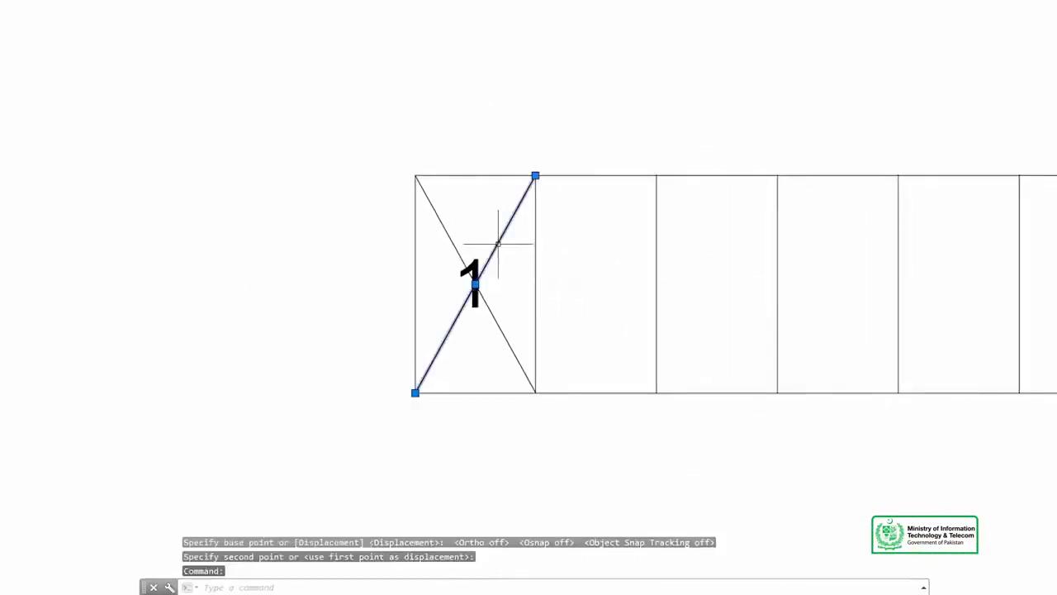
{"action": "key", "text": "Delete"}
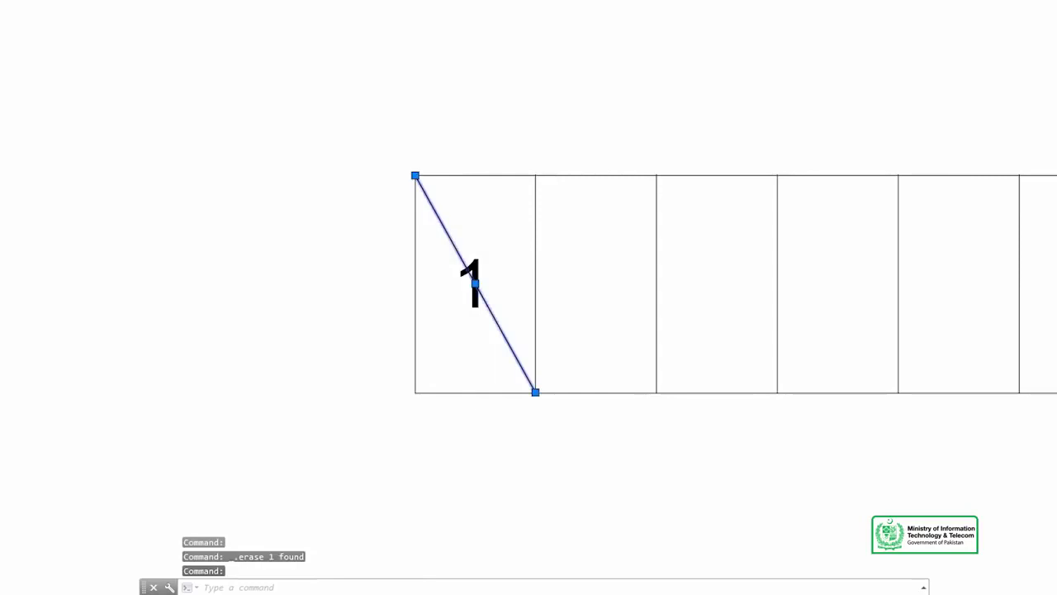
{"action": "left_click", "coordinate": [472, 266]}
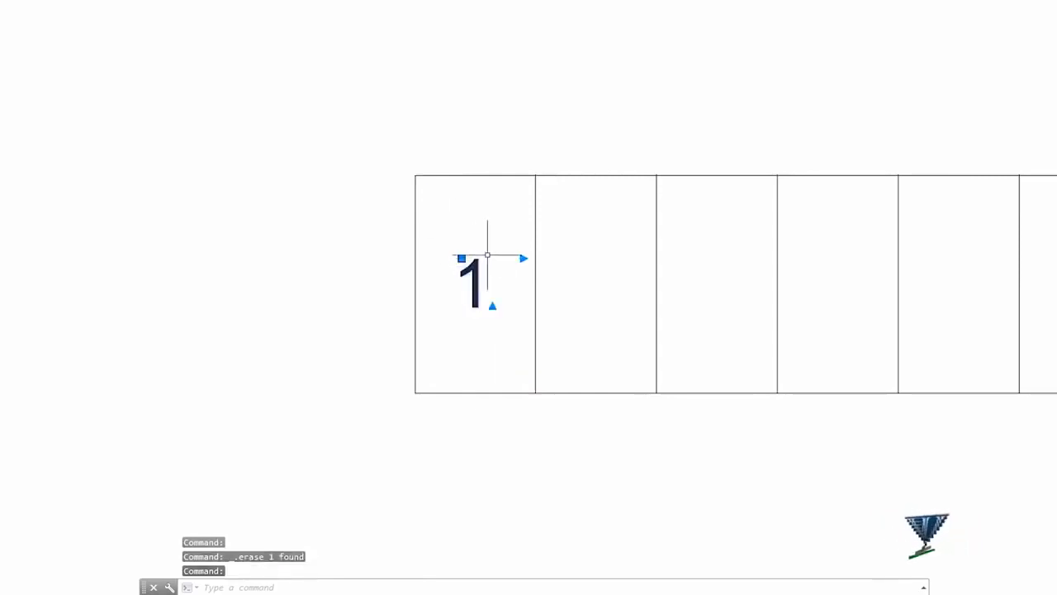
Step: With object snap tracking on, copy the 1 from the first cell's corner into cells 2–4
{"action": "type", "text": "co"}
{"action": "key", "text": "Return"}
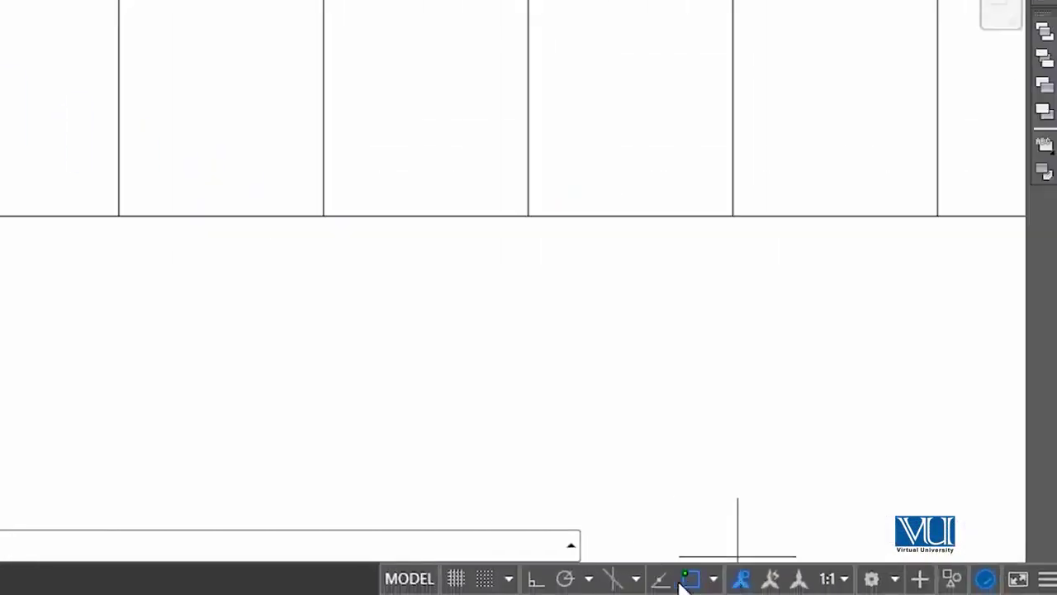
{"action": "left_click", "coordinate": [660, 579]}
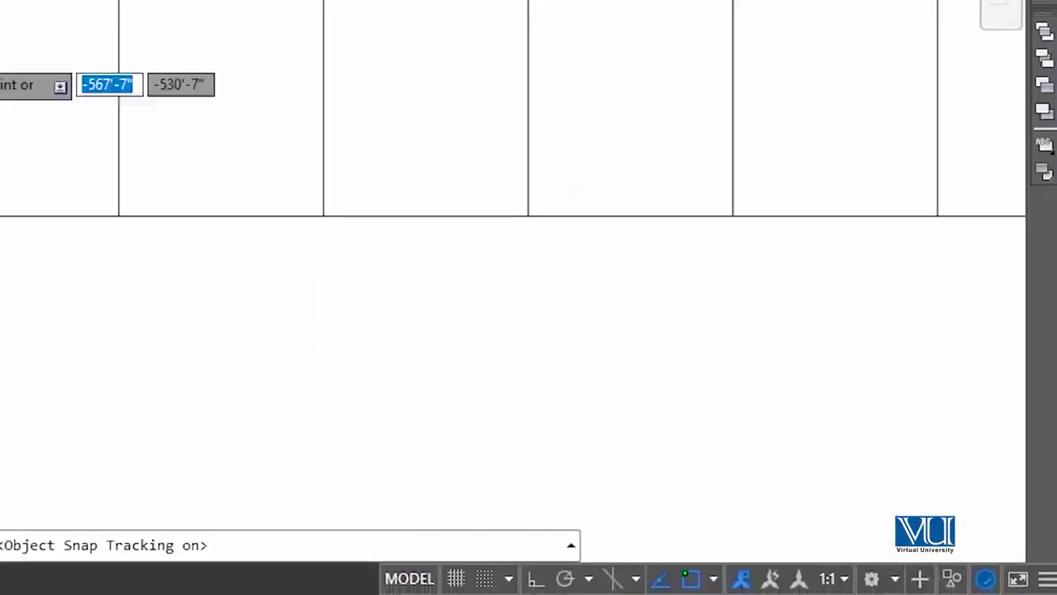
{"action": "left_click", "coordinate": [283, 191]}
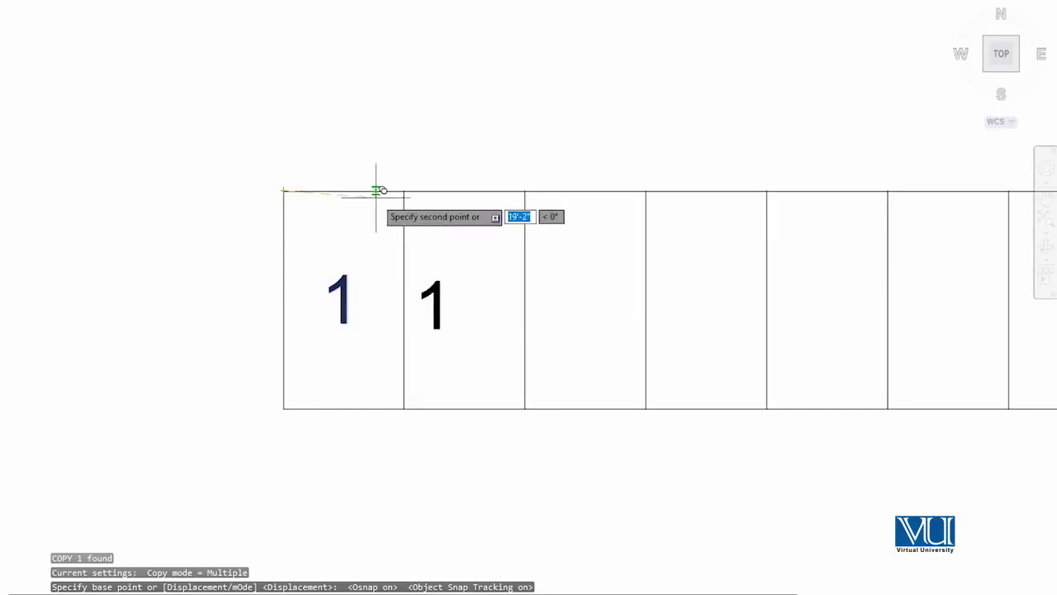
{"action": "middle_click_drag", "start_coordinate": [377, 190], "coordinate": [159, 159]}
{"action": "left_click", "coordinate": [187, 161]}
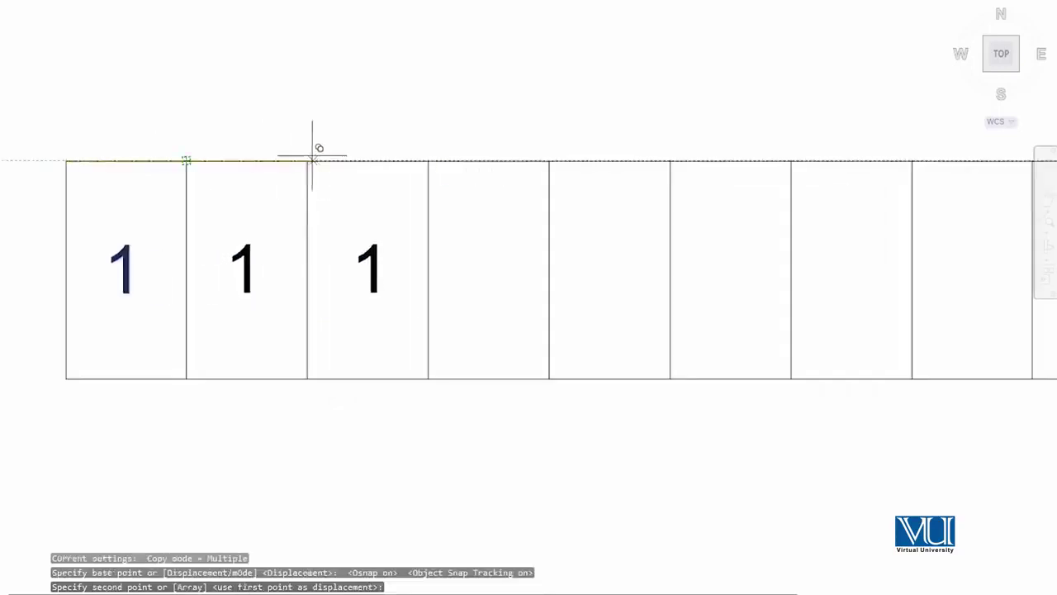
{"action": "left_click", "coordinate": [306, 159]}
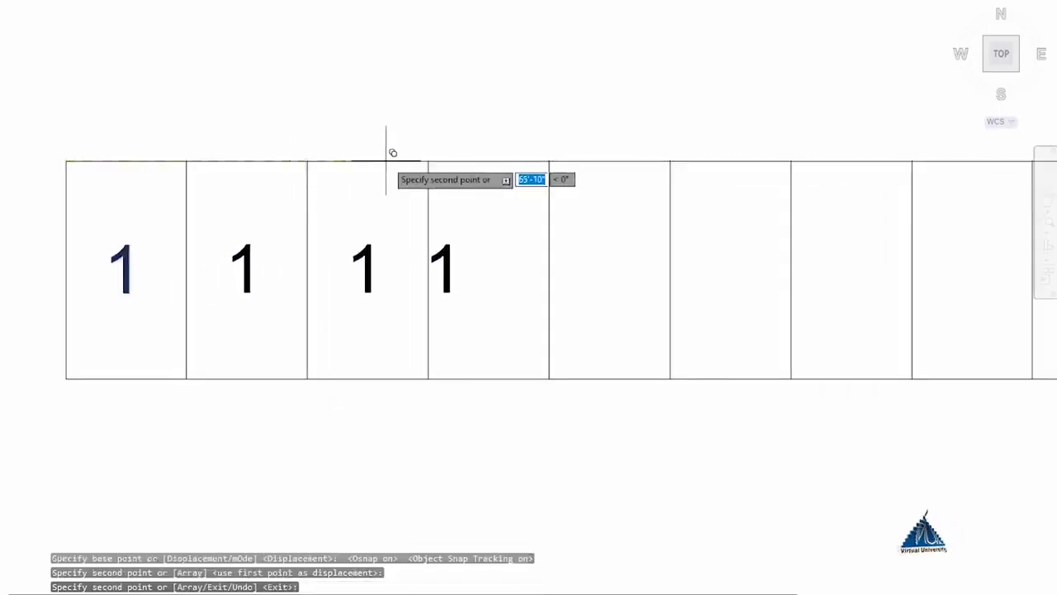
{"action": "left_click", "coordinate": [428, 161]}
Step: Continue copying the 1 into cells 5, 6 and 7, then finish
{"action": "middle_click_drag", "start_coordinate": [555, 158], "coordinate": [490, 154]}
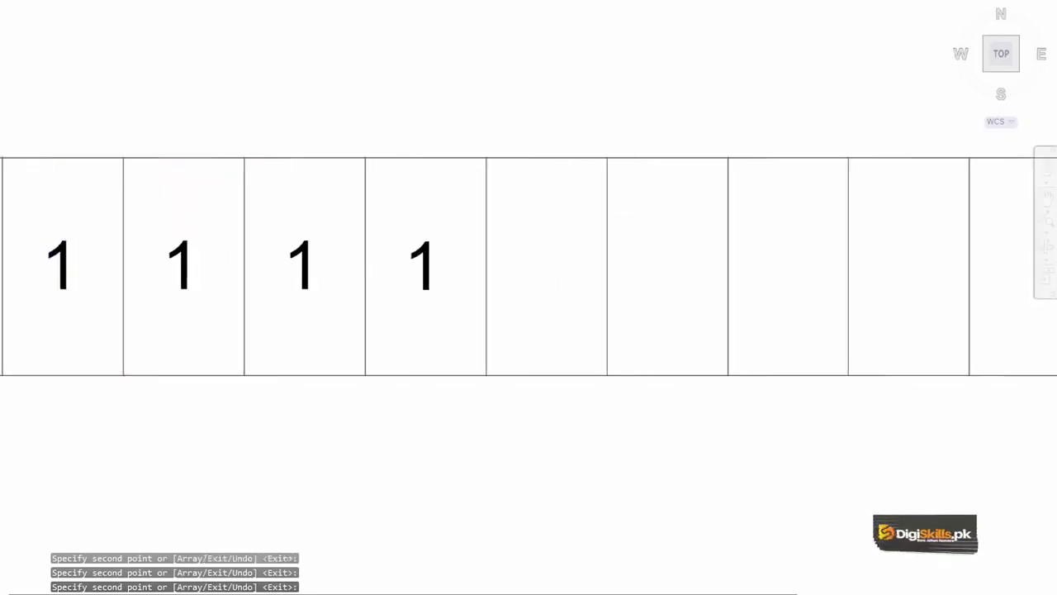
{"action": "left_click", "coordinate": [487, 157]}
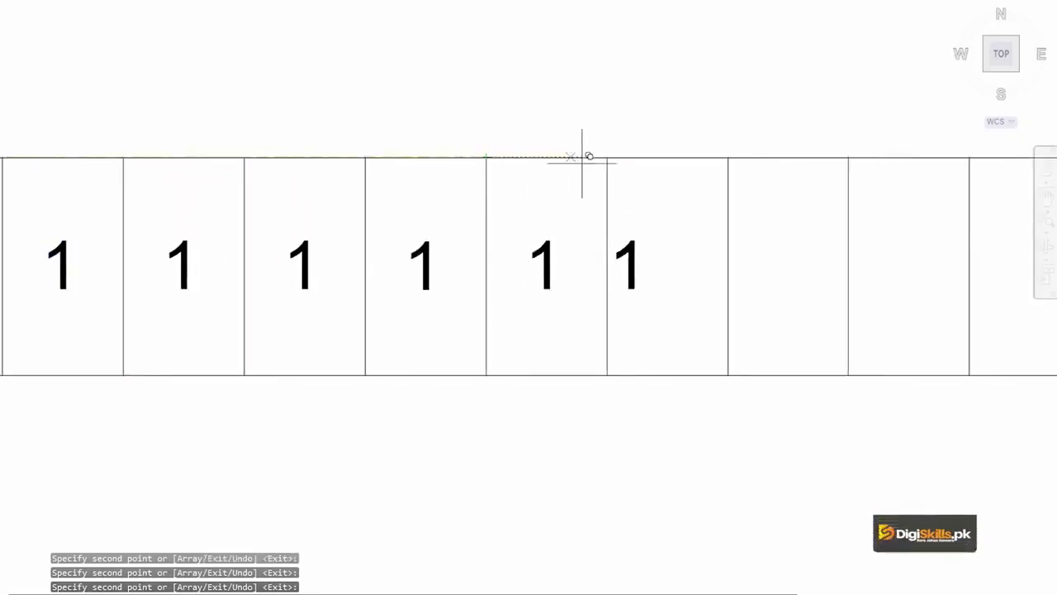
{"action": "left_click", "coordinate": [607, 157]}
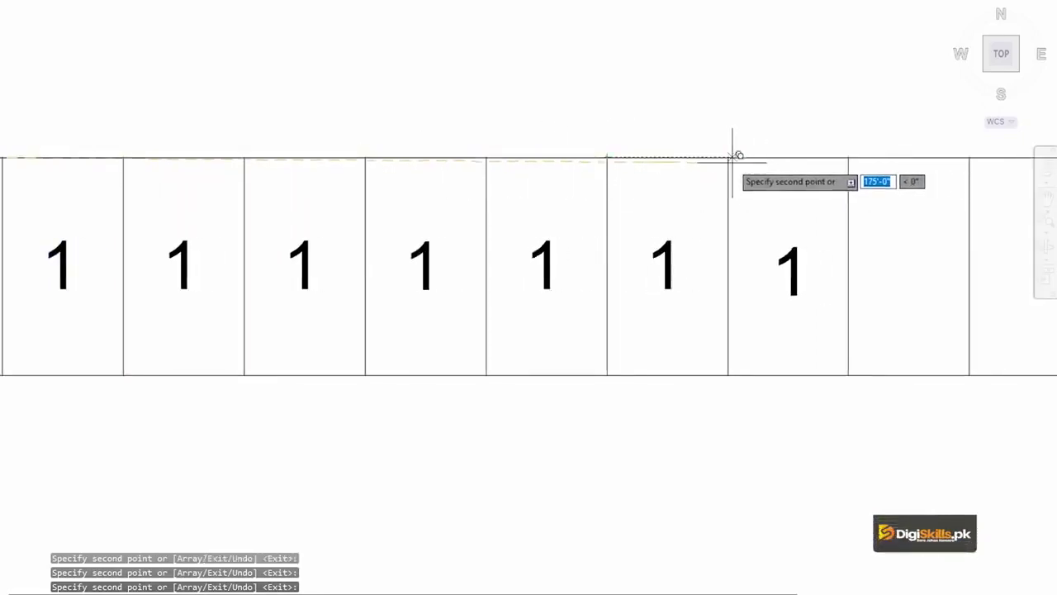
{"action": "left_click", "coordinate": [728, 157]}
{"action": "middle_click_drag", "start_coordinate": [774, 157], "coordinate": [671, 157]}
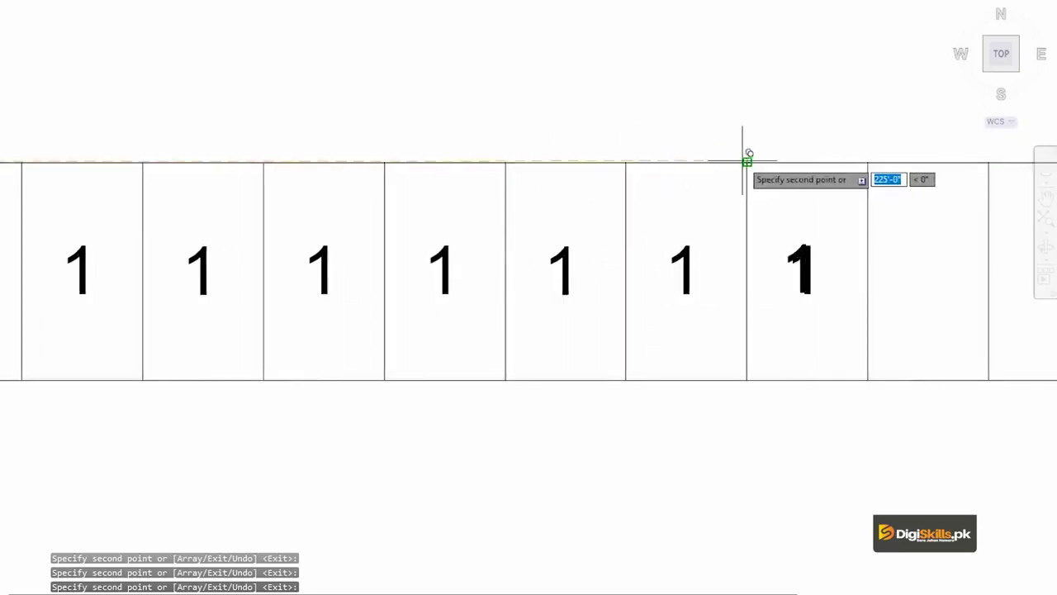
{"action": "key", "text": "Escape"}
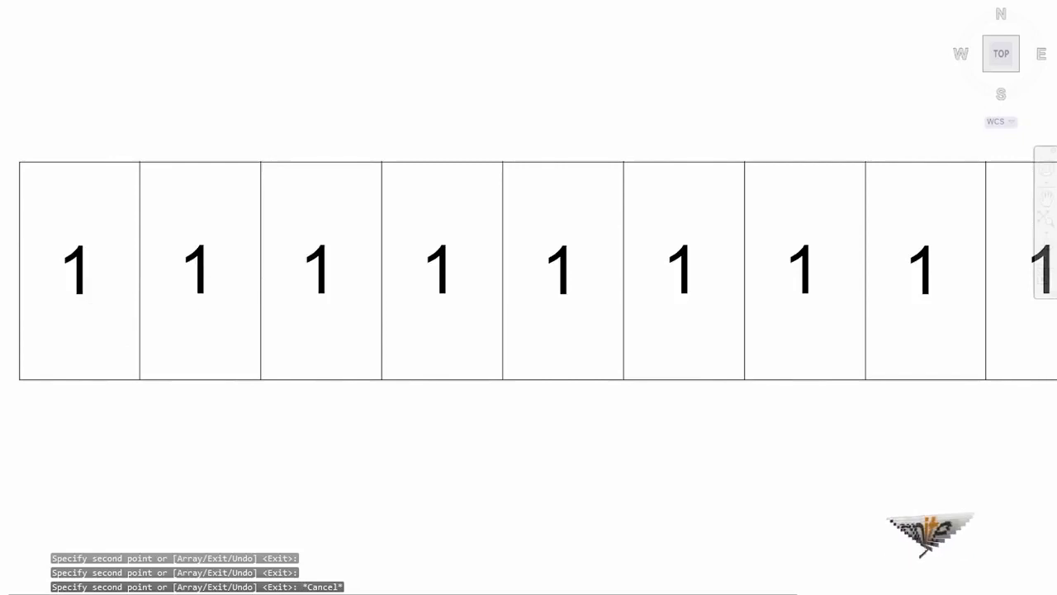
Step: Edit the copied 1s in the second, third and fourth cells to read 2, 3 and 4
{"action": "double_click", "coordinate": [197, 268]}
{"action": "left_click_drag", "start_coordinate": [219, 272], "coordinate": [181, 264]}
{"action": "type", "text": "2"}
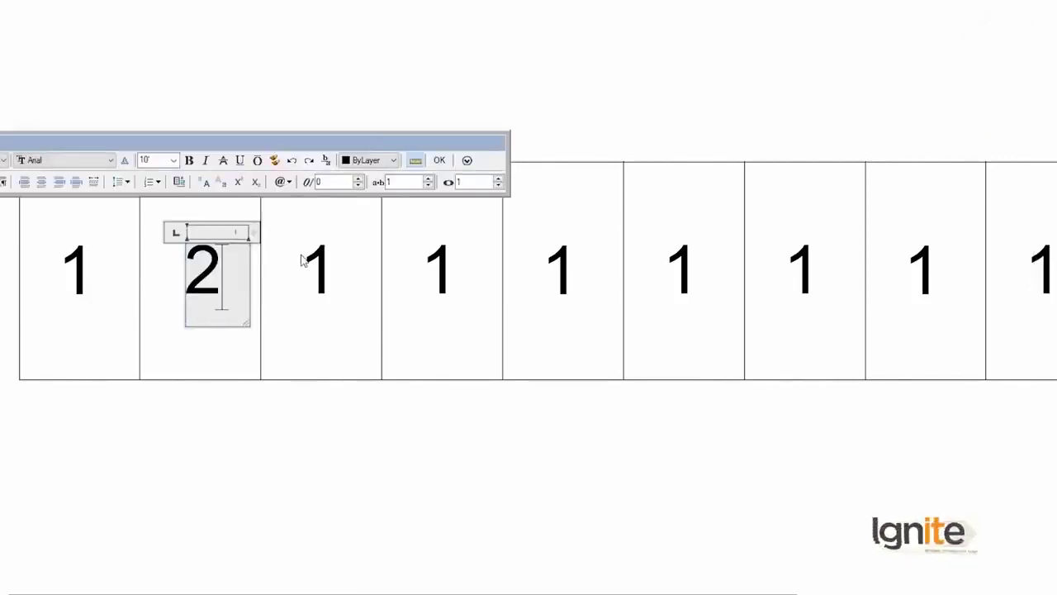
{"action": "left_click", "coordinate": [318, 259]}
{"action": "double_click", "coordinate": [318, 264]}
{"action": "left_click_drag", "start_coordinate": [338, 277], "coordinate": [295, 259]}
{"action": "type", "text": "3"}
{"action": "left_click", "coordinate": [445, 246]}
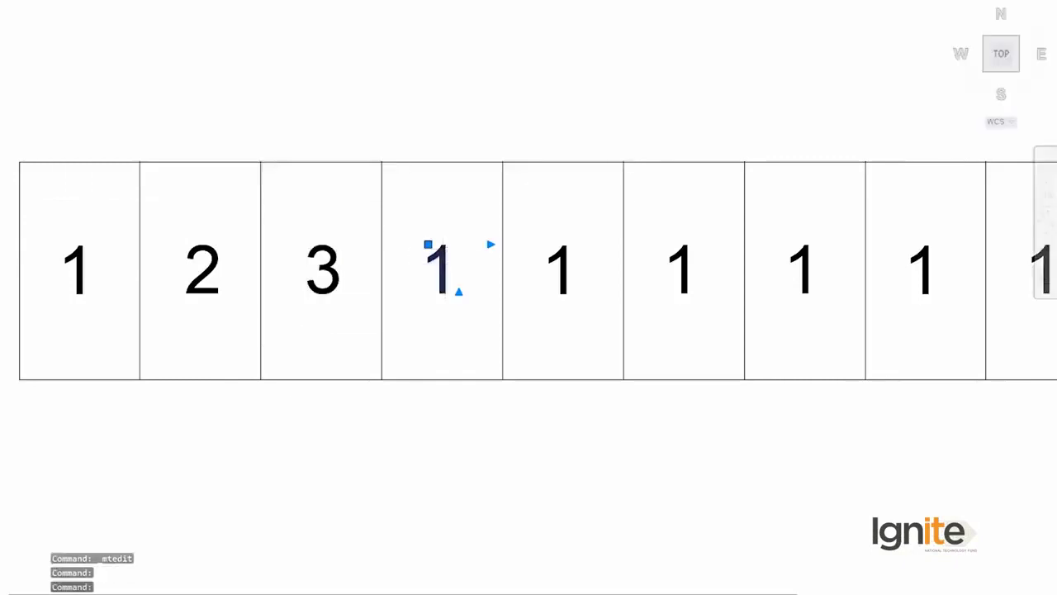
{"action": "double_click", "coordinate": [438, 268]}
{"action": "left_click_drag", "start_coordinate": [450, 285], "coordinate": [415, 272]}
{"action": "type", "text": "4"}
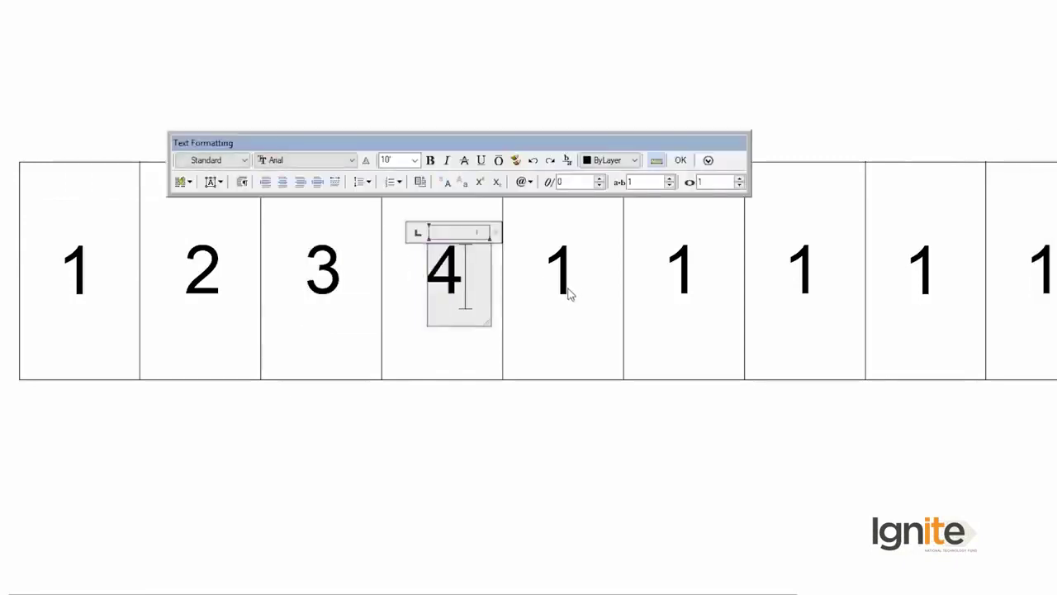
{"action": "left_click", "coordinate": [568, 293]}
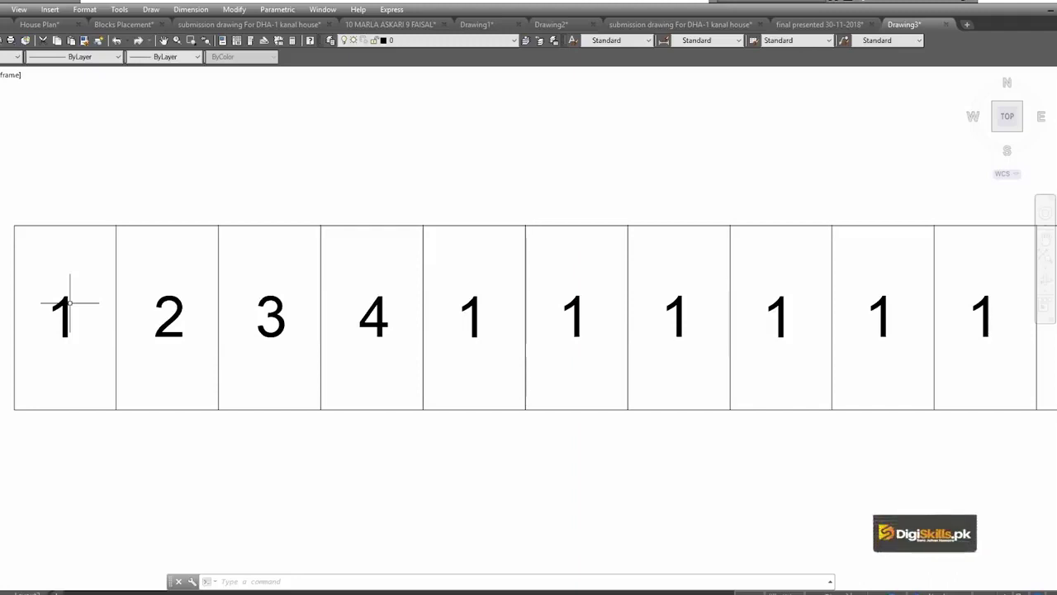
{"action": "scroll", "coordinate": [252, 276], "scroll_direction": "down", "scroll_amount": 1}
{"action": "scroll", "coordinate": [330, 295], "scroll_direction": "down", "scroll_amount": 1}
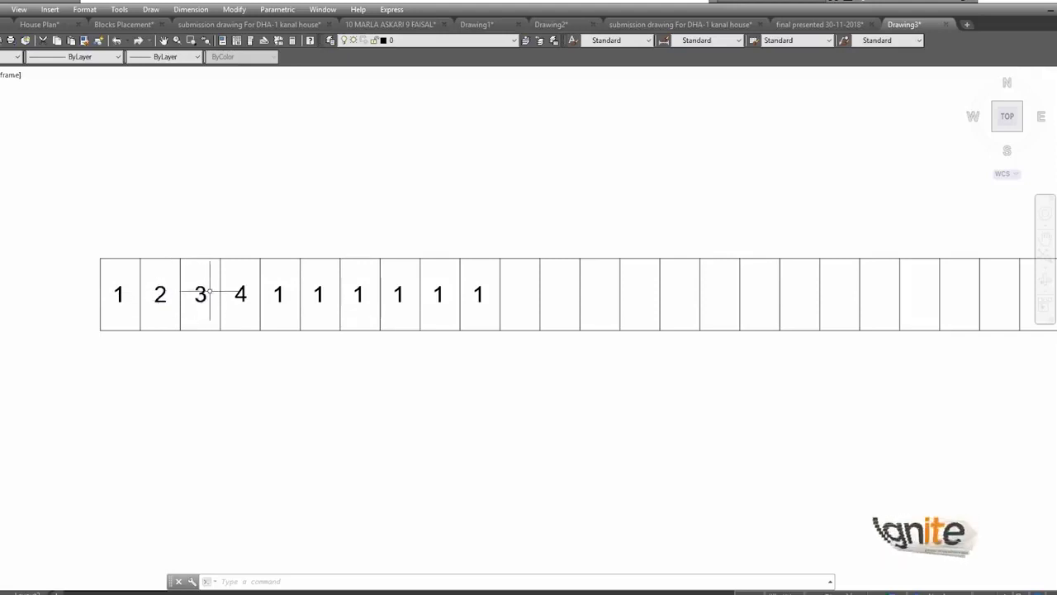
{"action": "scroll", "coordinate": [202, 303], "scroll_direction": "up", "scroll_amount": 1}
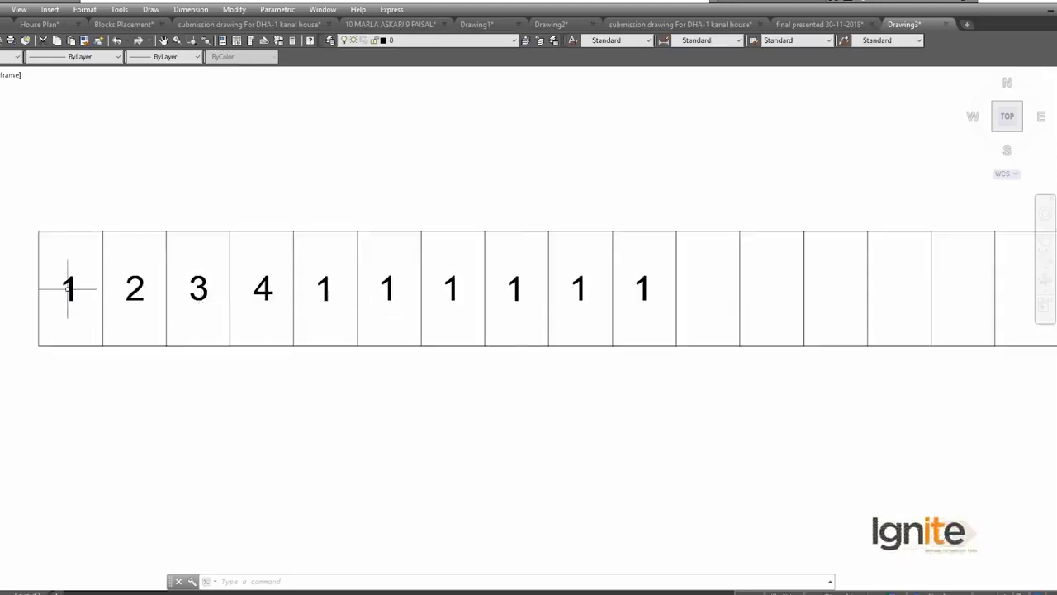